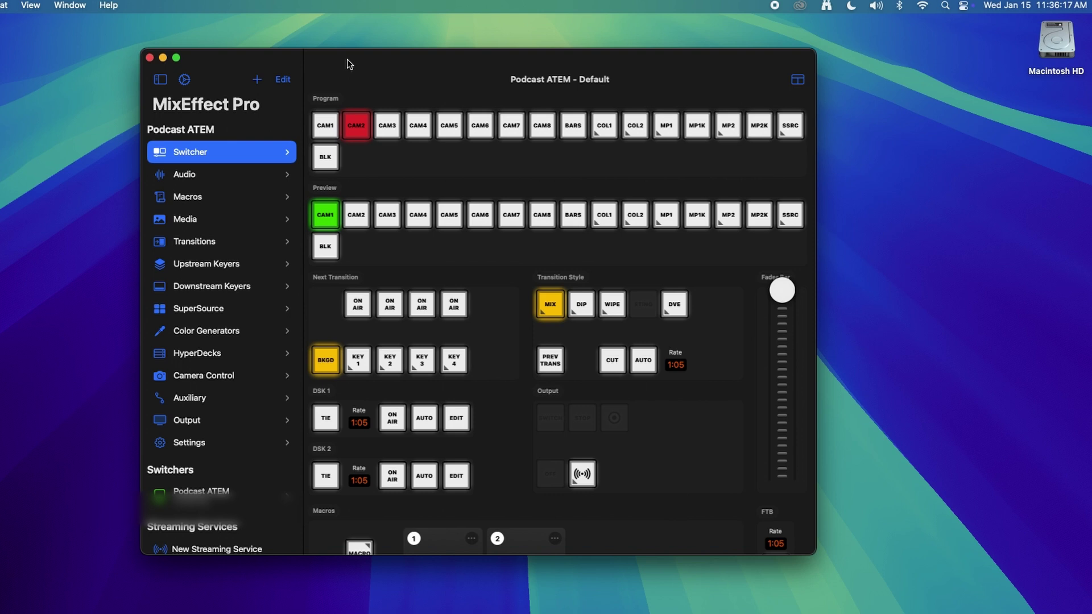
drag(350, 64, 359, 60)
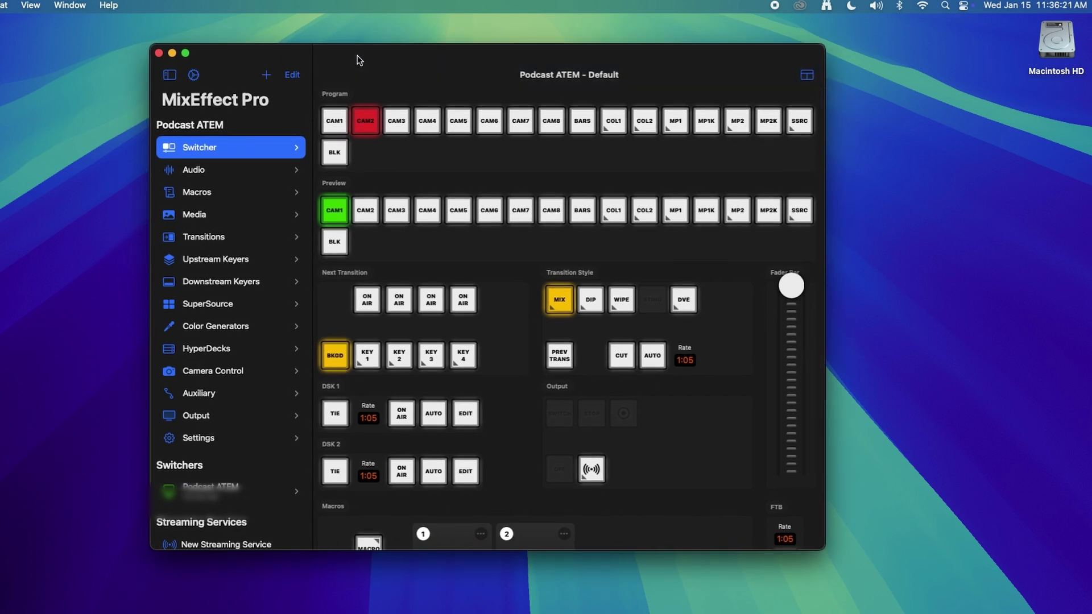
drag(357, 55, 348, 57)
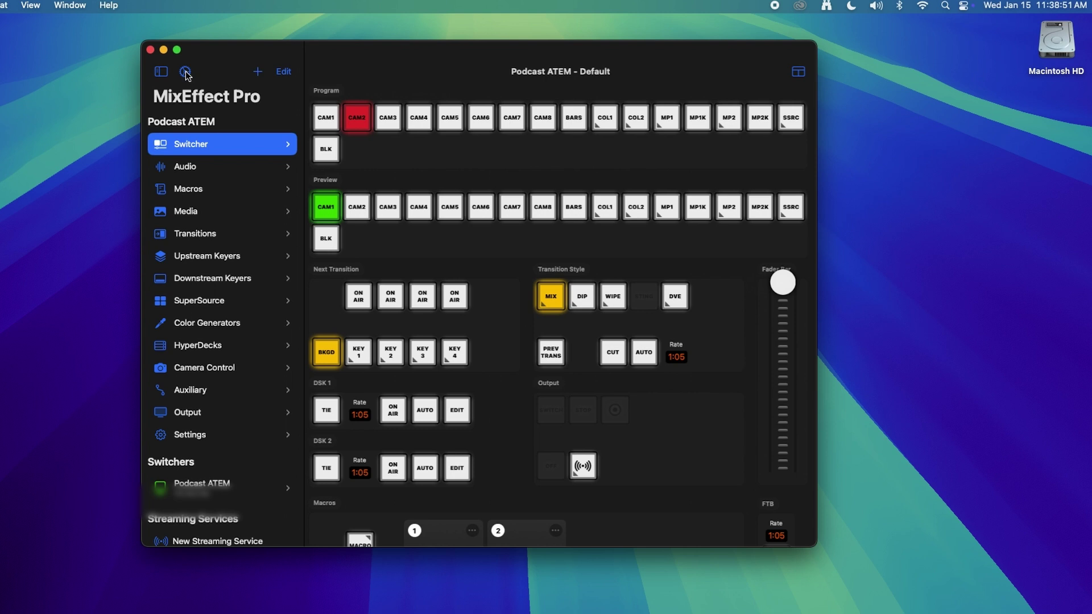
Open MixEffect Pro's app settings and scroll down to the Automations section
click(186, 71)
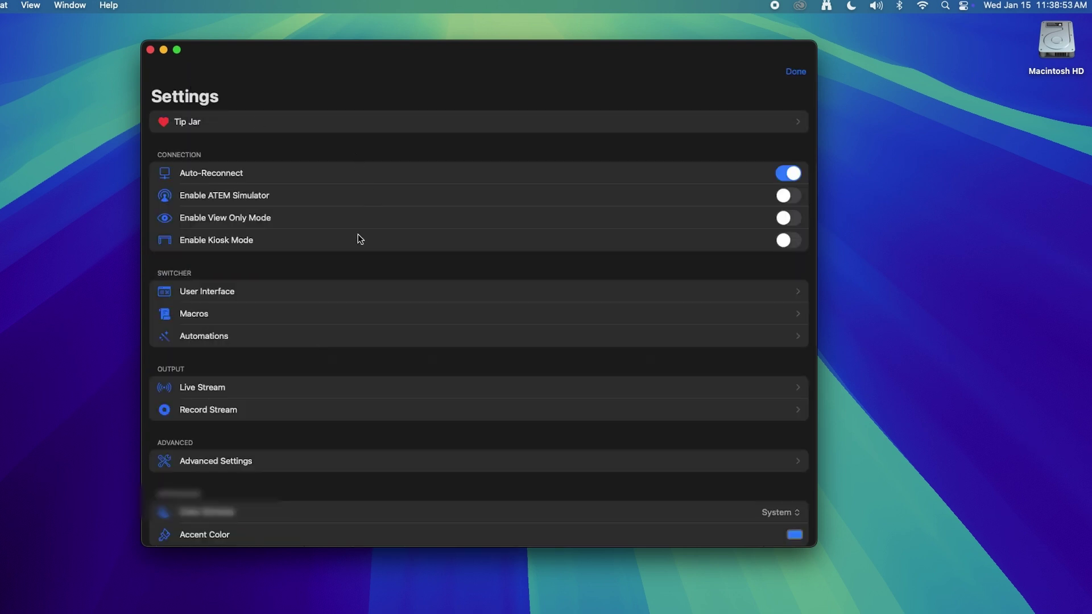
scroll(339, 292, down, 5)
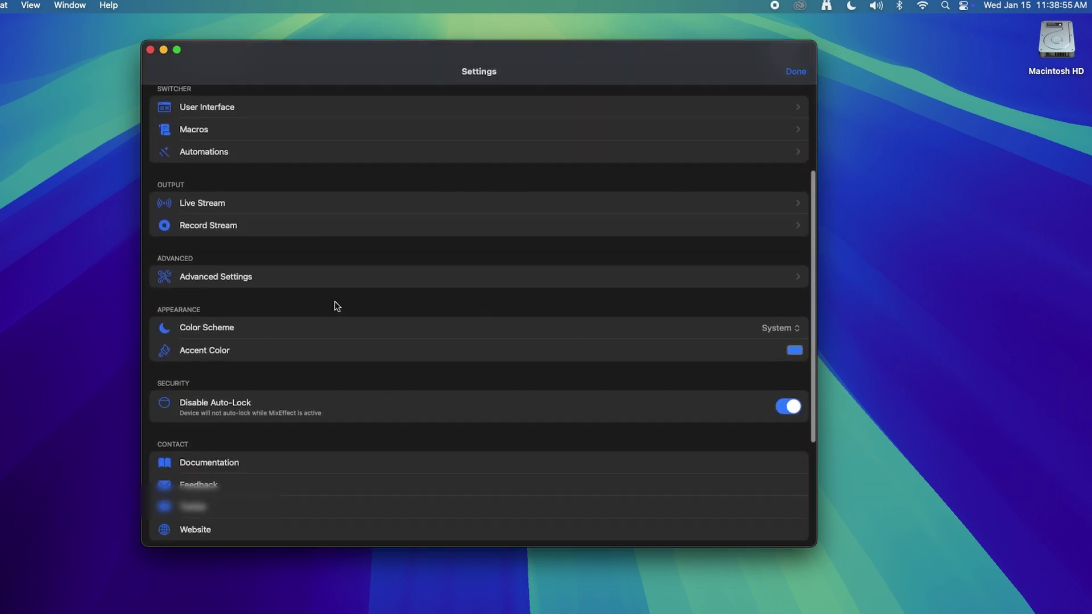
click(248, 162)
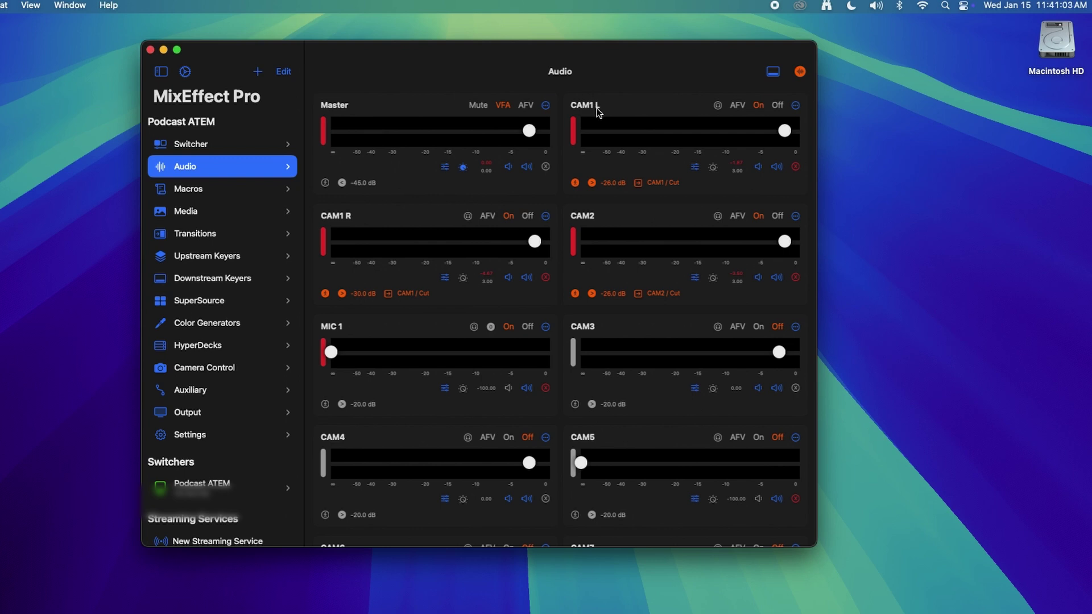
Open the Podcast ATEM's Switcher Settings, showing Video Mode 1080p 24 with Use Cut Bus off
click(224, 435)
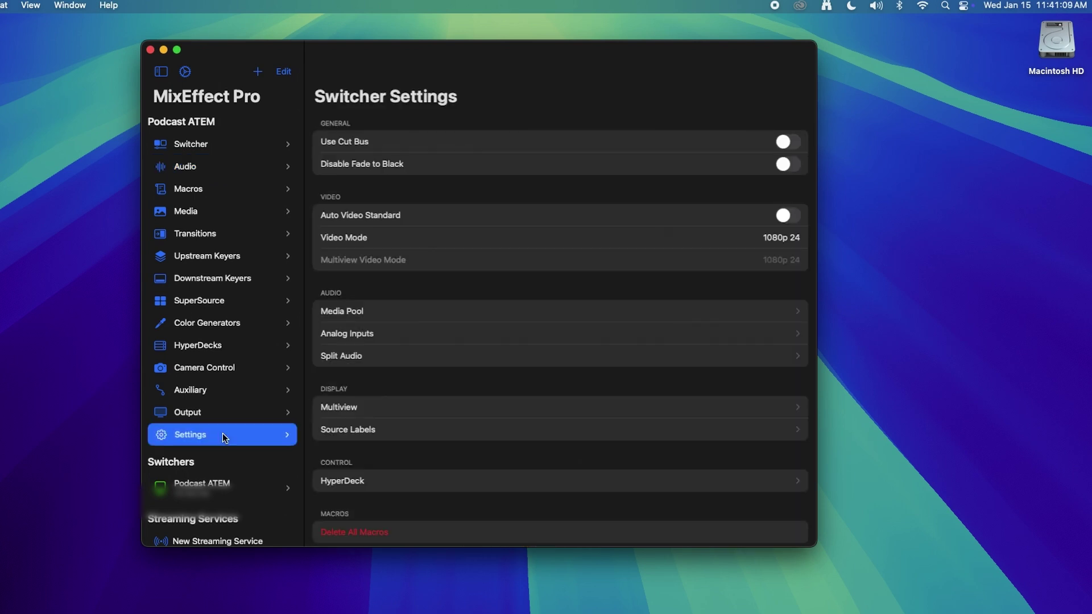
Check the Split Audio input checkboxes, then go back to the mixer with CAM1 L and CAM1 R
click(357, 357)
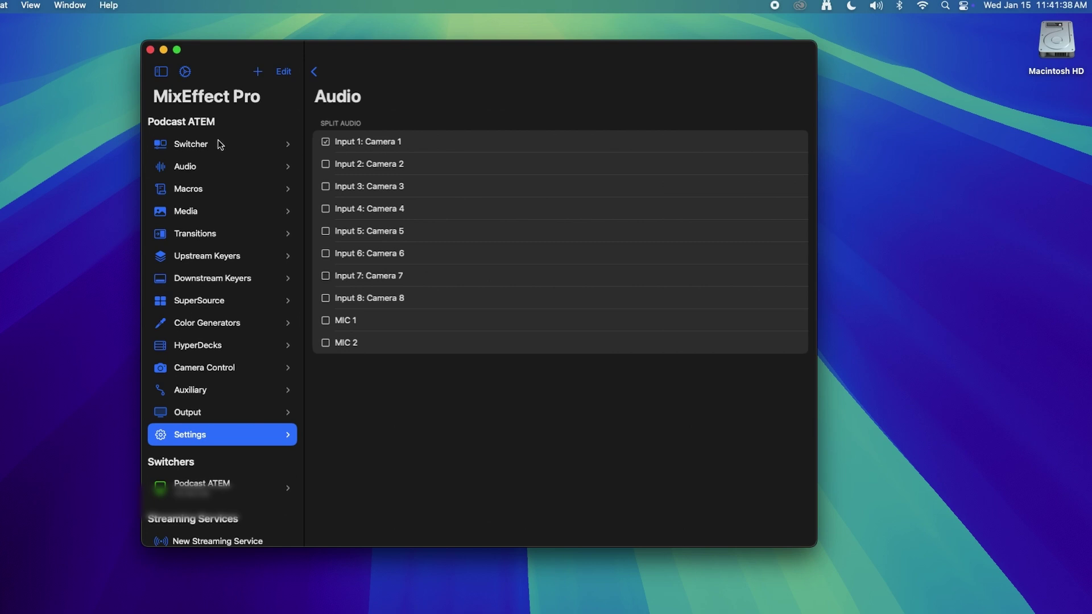
click(214, 169)
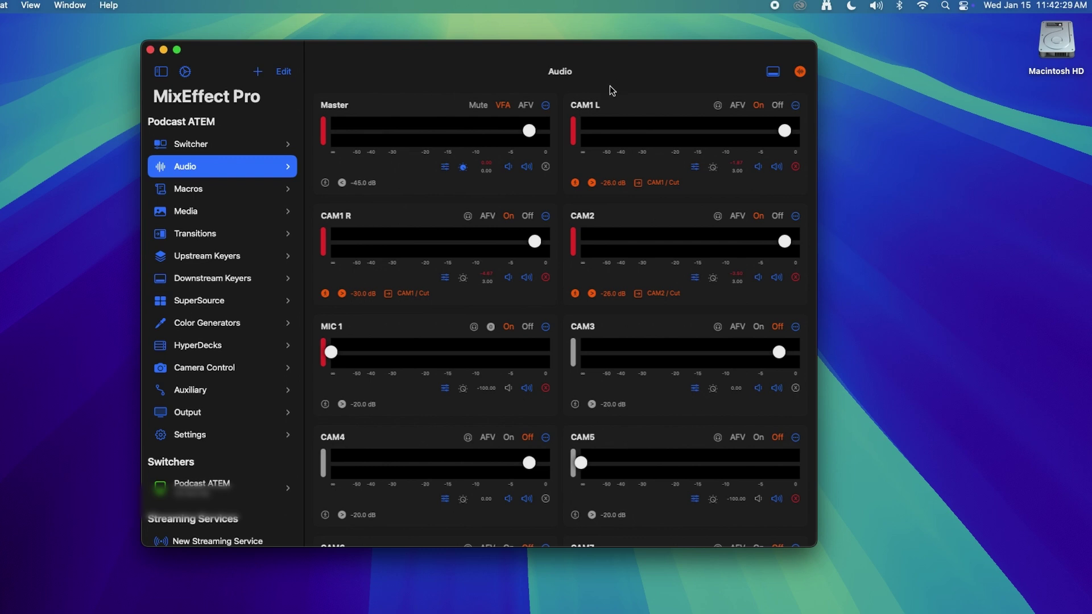
click(504, 107)
Open CAM1 L's -26.0 dB rule and review its Cut transition, revert and 1-sec hold
click(592, 183)
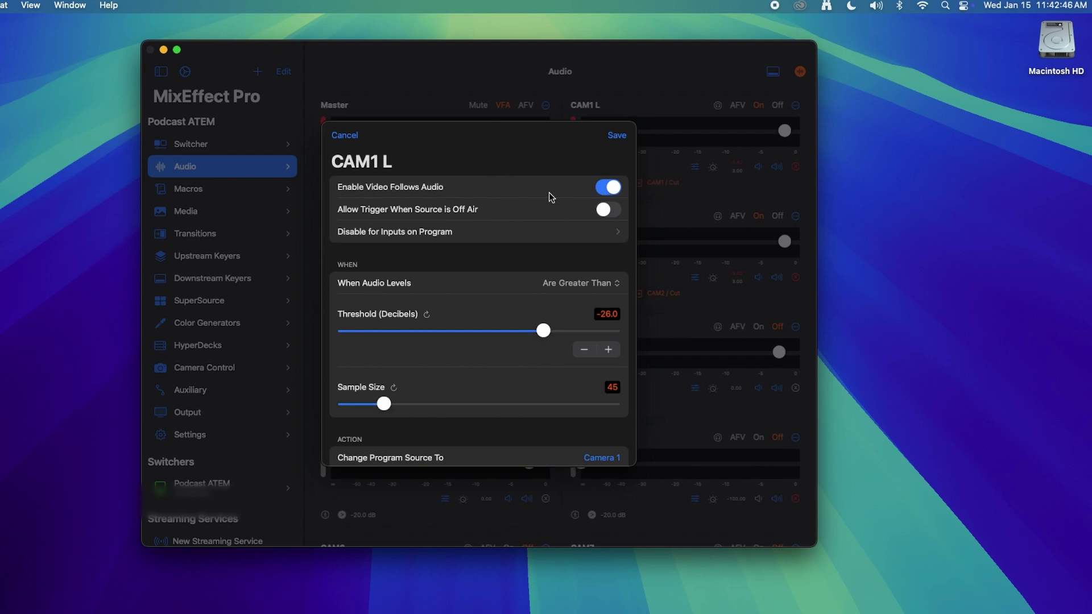
scroll(411, 190, up, 1)
scroll(444, 212, down, 3)
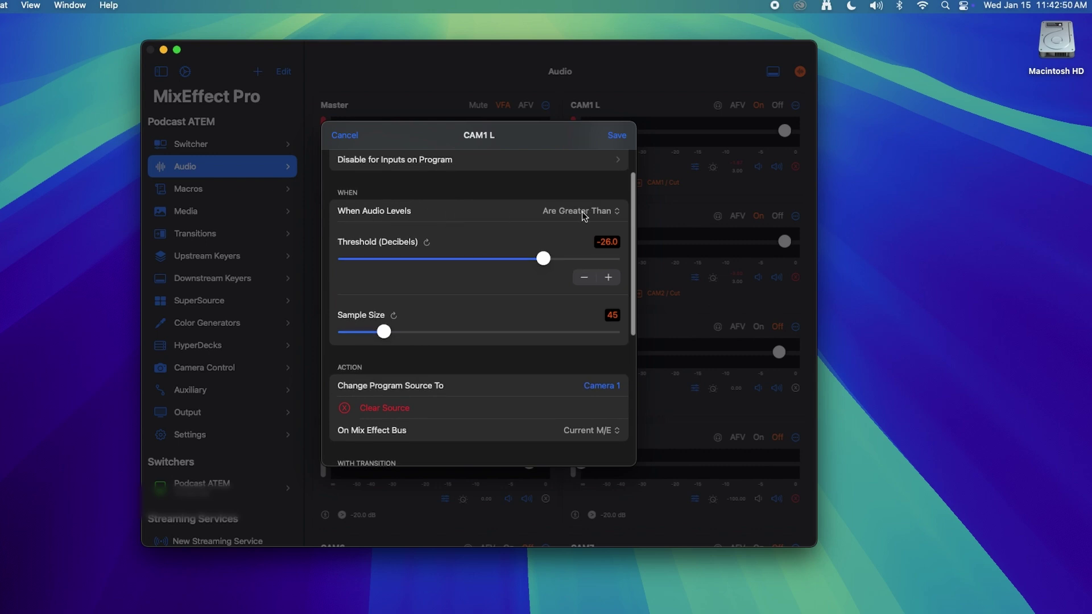
scroll(573, 256, down, 1)
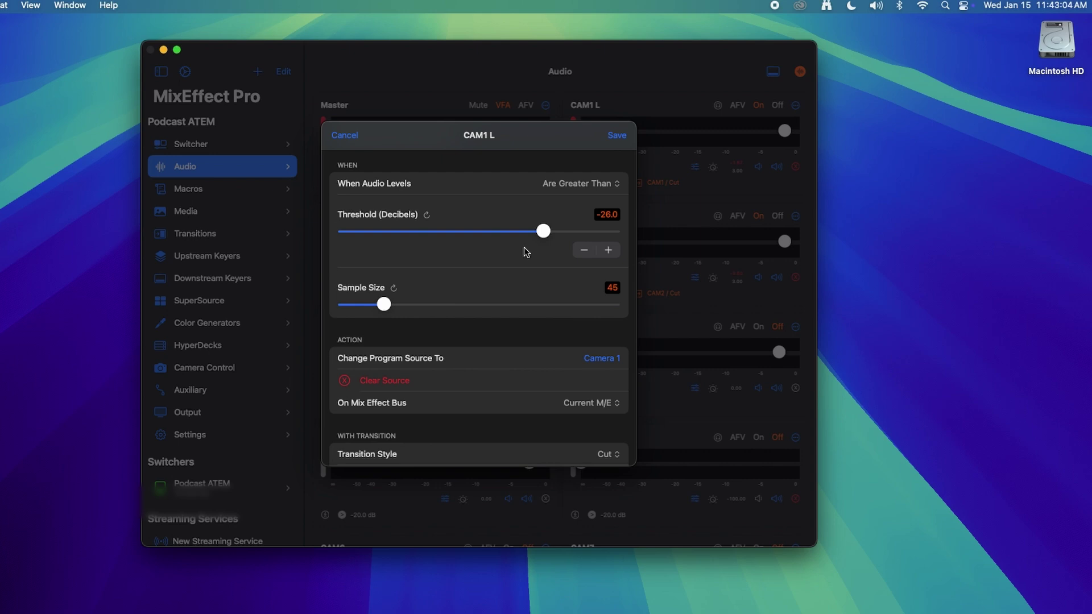
scroll(459, 296, up, 1)
scroll(458, 295, down, 3)
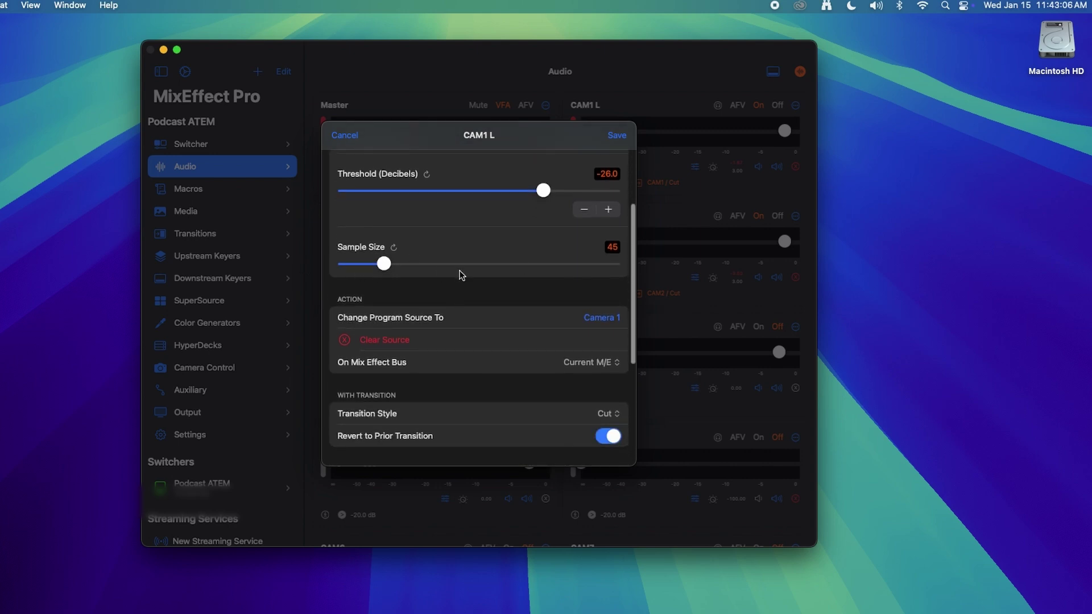
scroll(483, 319, down, 2)
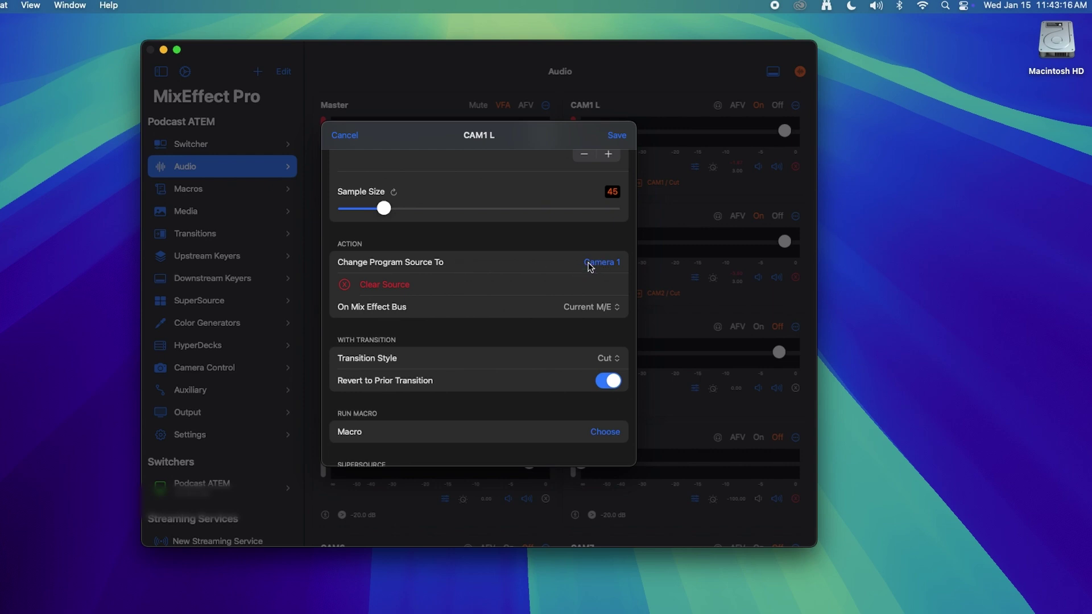
scroll(500, 308, up, 1)
scroll(500, 307, down, 5)
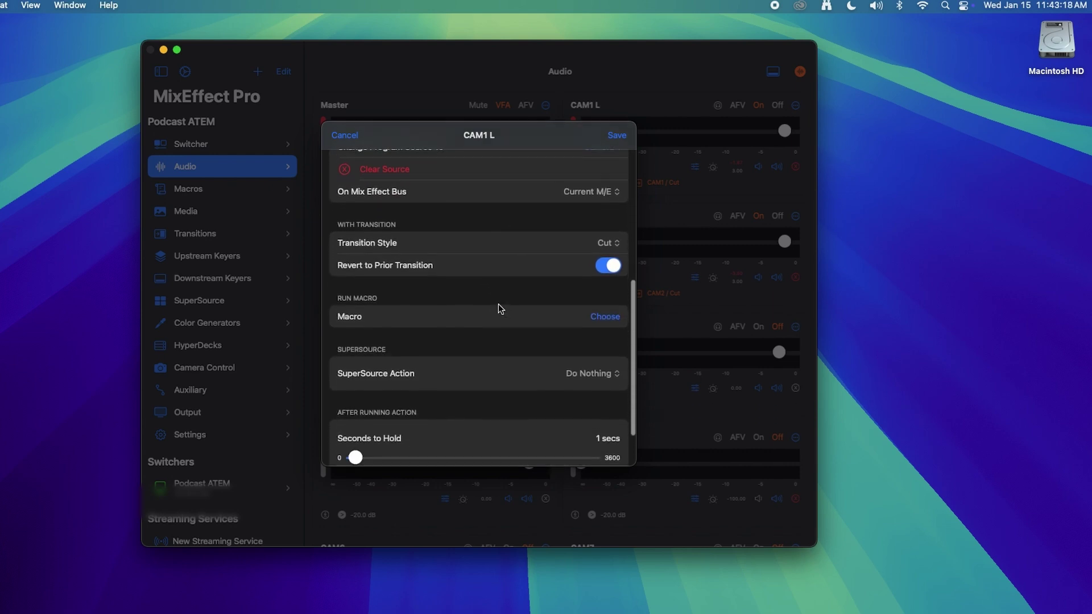
scroll(500, 307, down, 1)
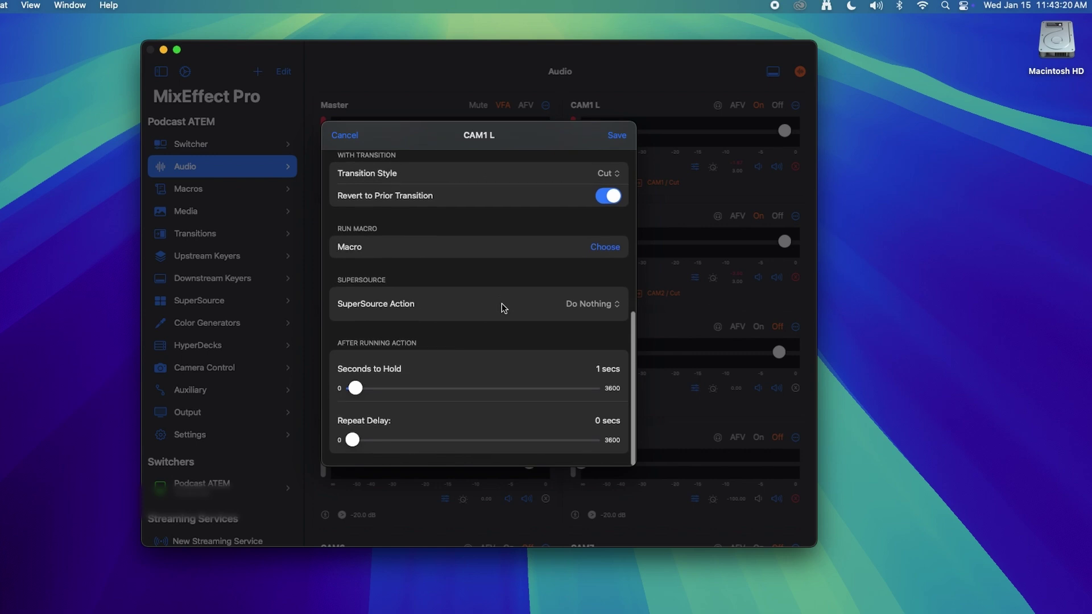
scroll(499, 305, up, 2)
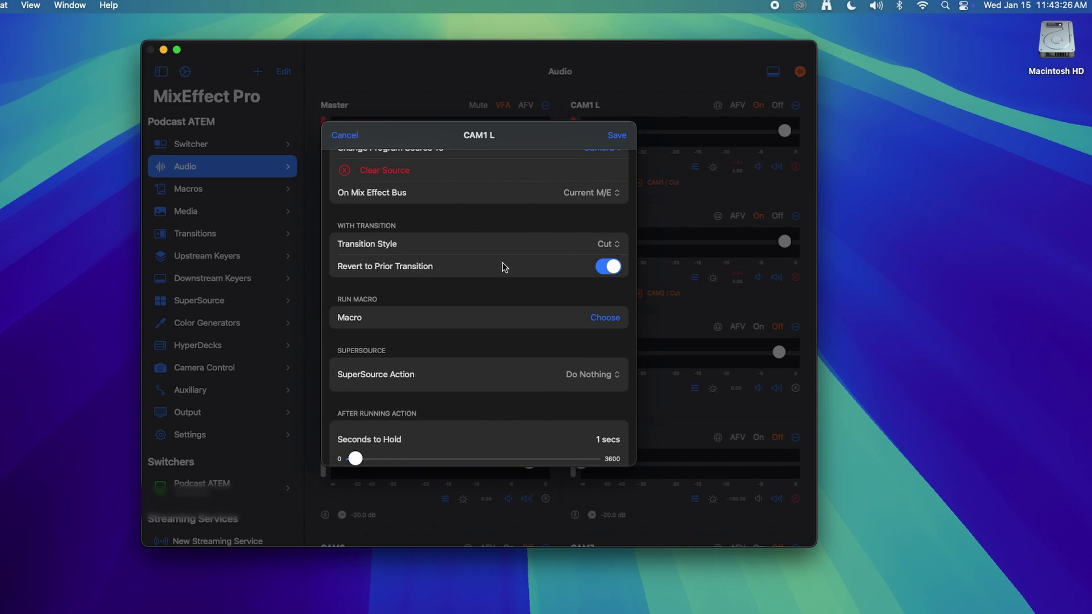
scroll(500, 267, down, 3)
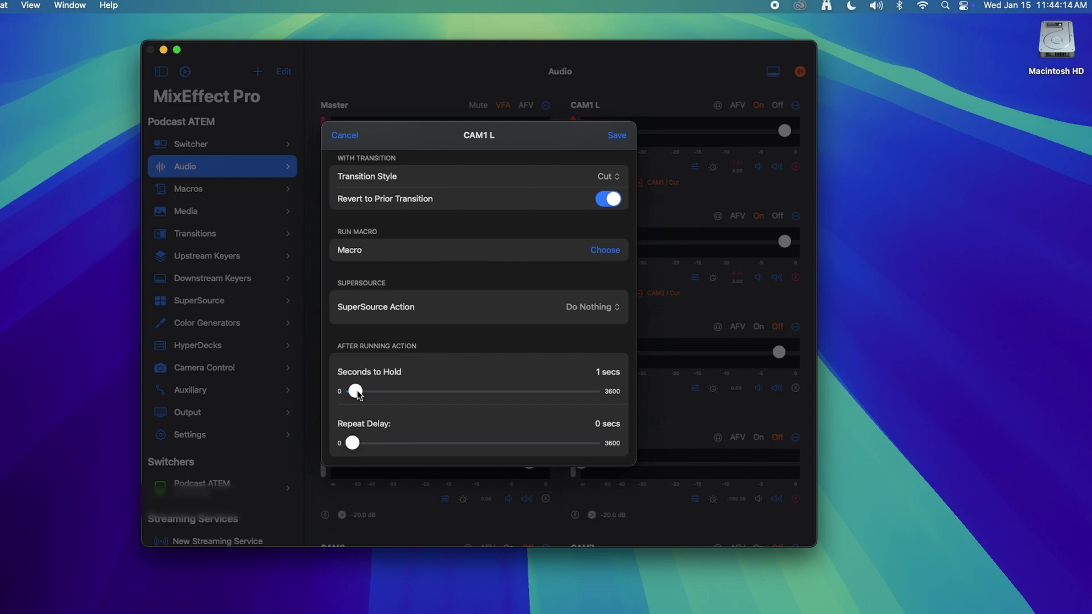
Review the CAM1 L rule sheet once more and save it
scroll(424, 357, up, 10)
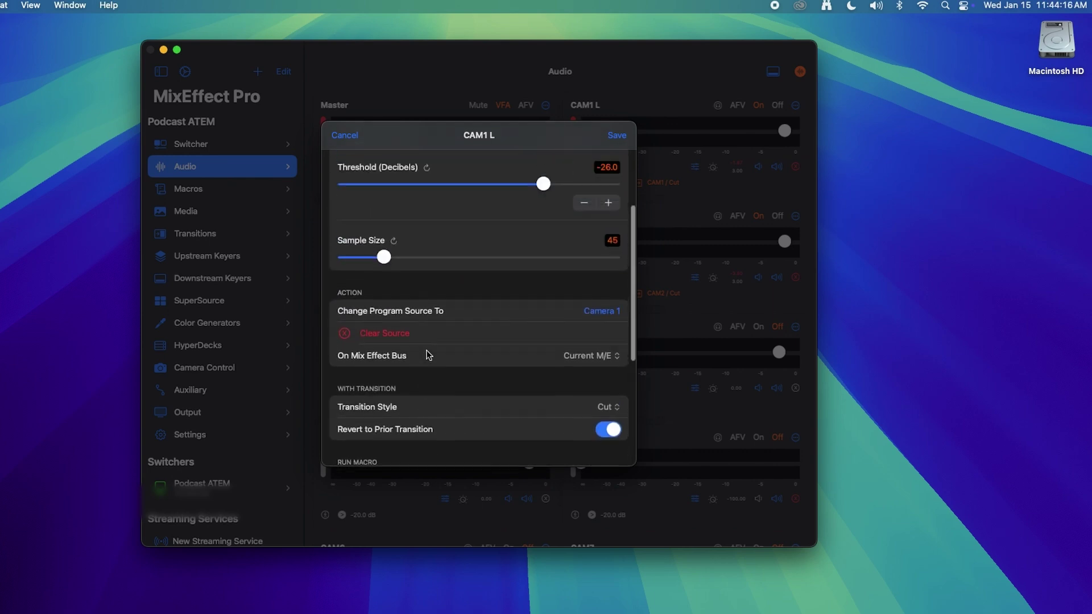
scroll(432, 358, up, 6)
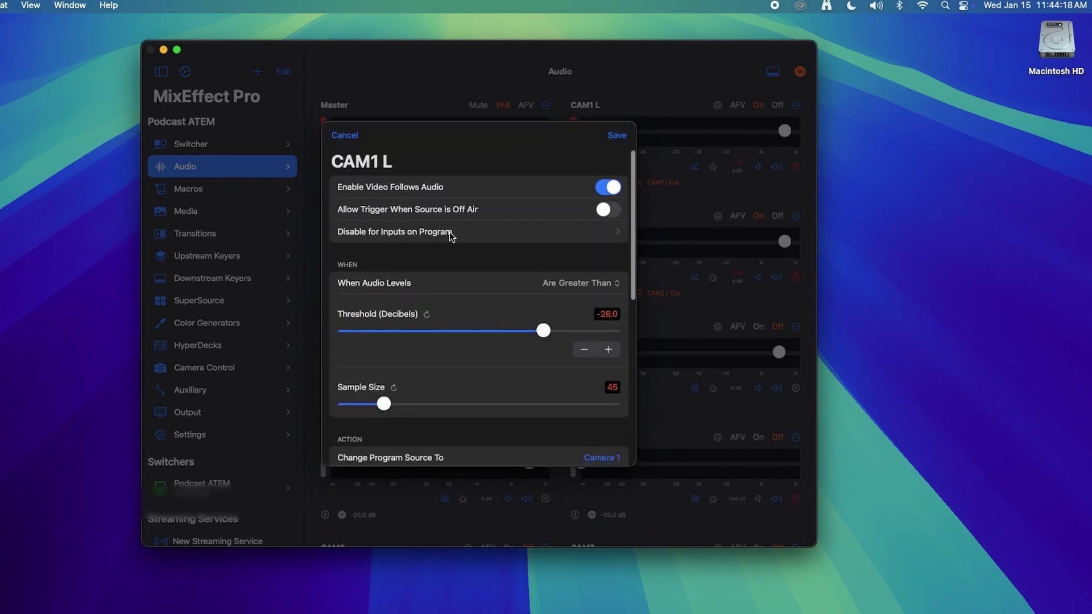
scroll(458, 262, down, 10)
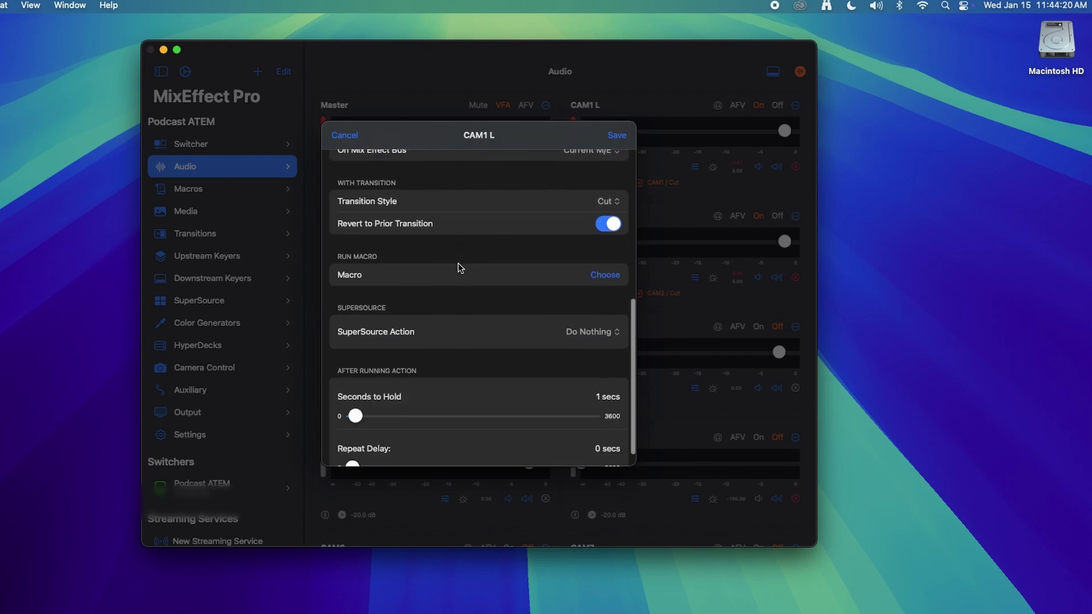
scroll(459, 267, up, 10)
scroll(466, 302, down, 3)
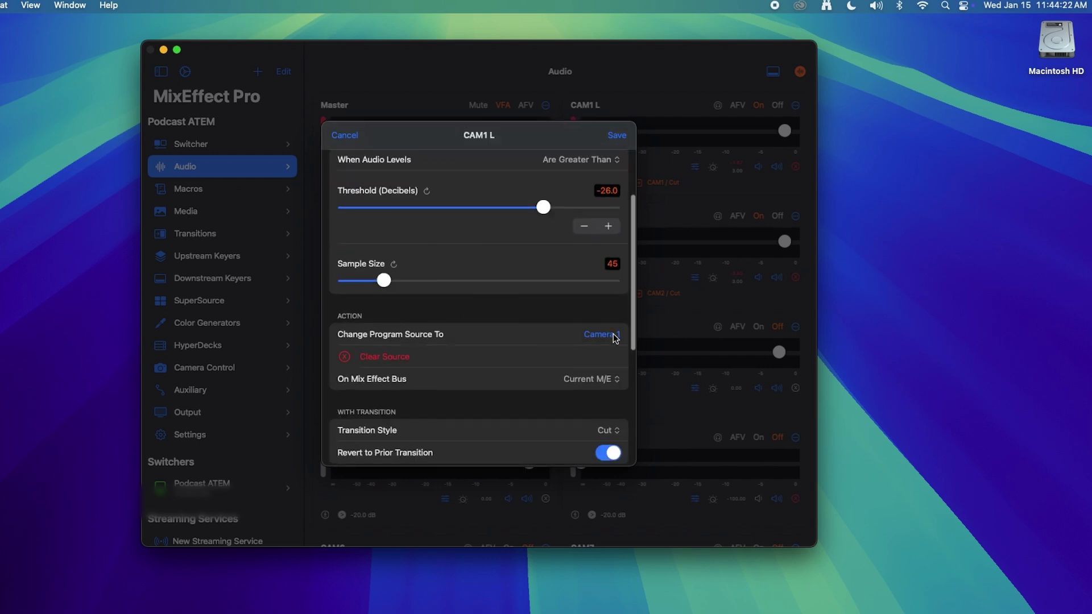
scroll(504, 307, up, 3)
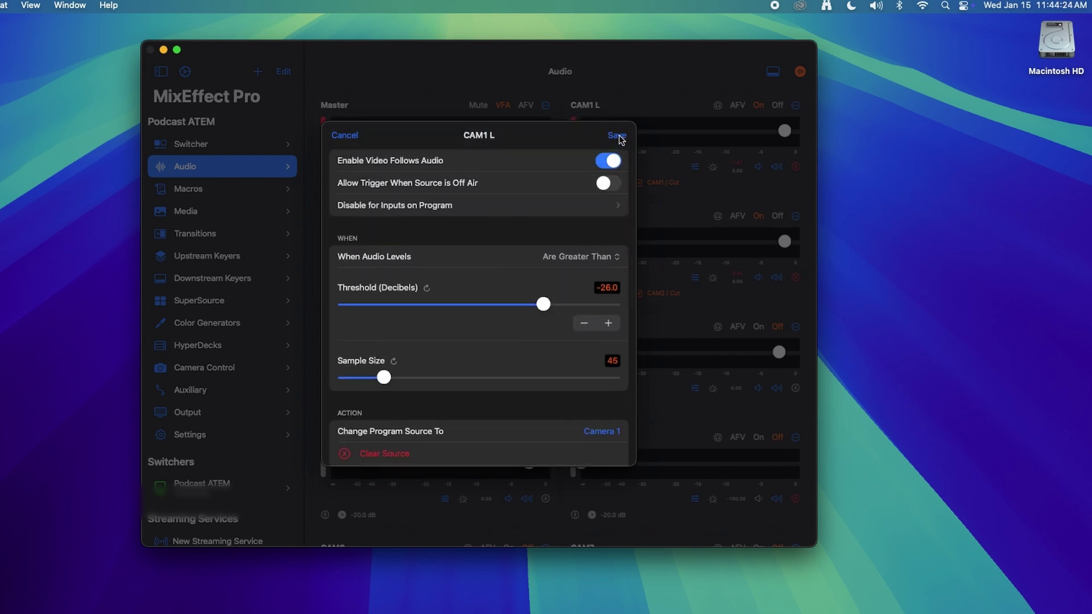
scroll(494, 230, up, 2)
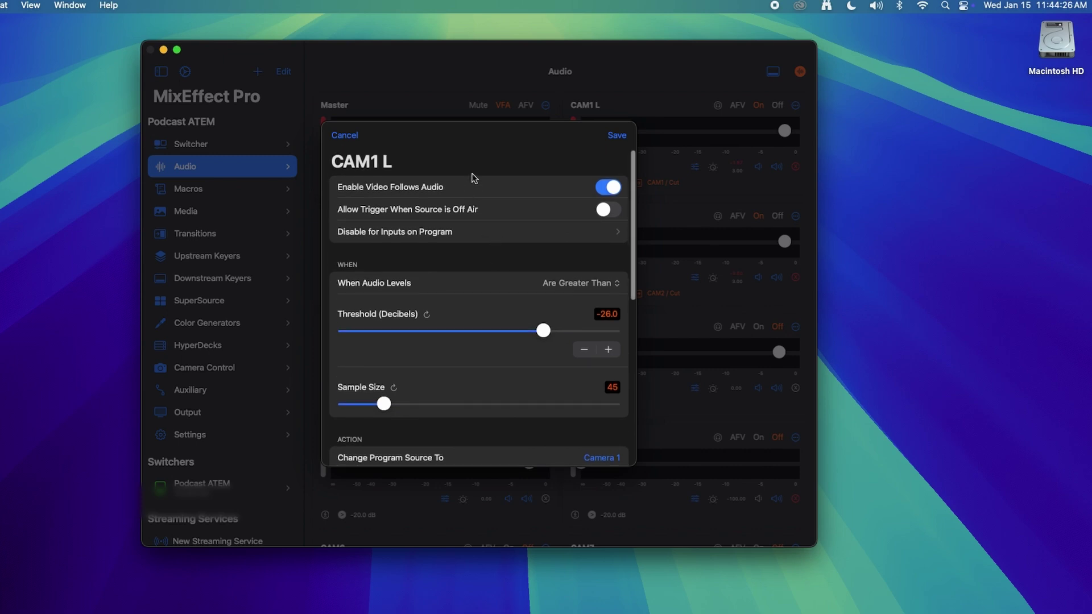
scroll(505, 347, down, 5)
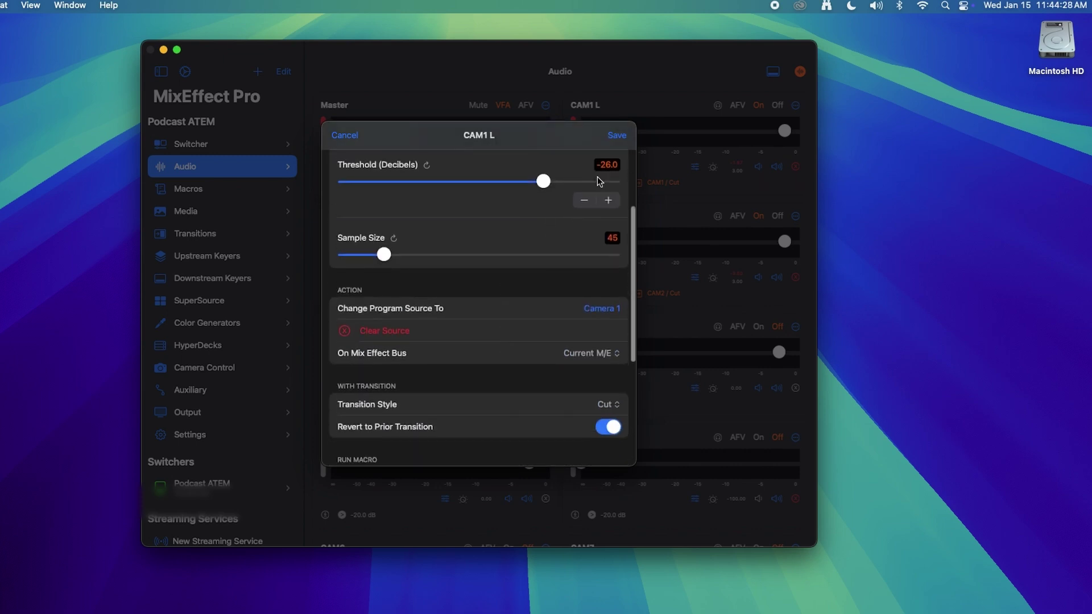
scroll(504, 258, down, 4)
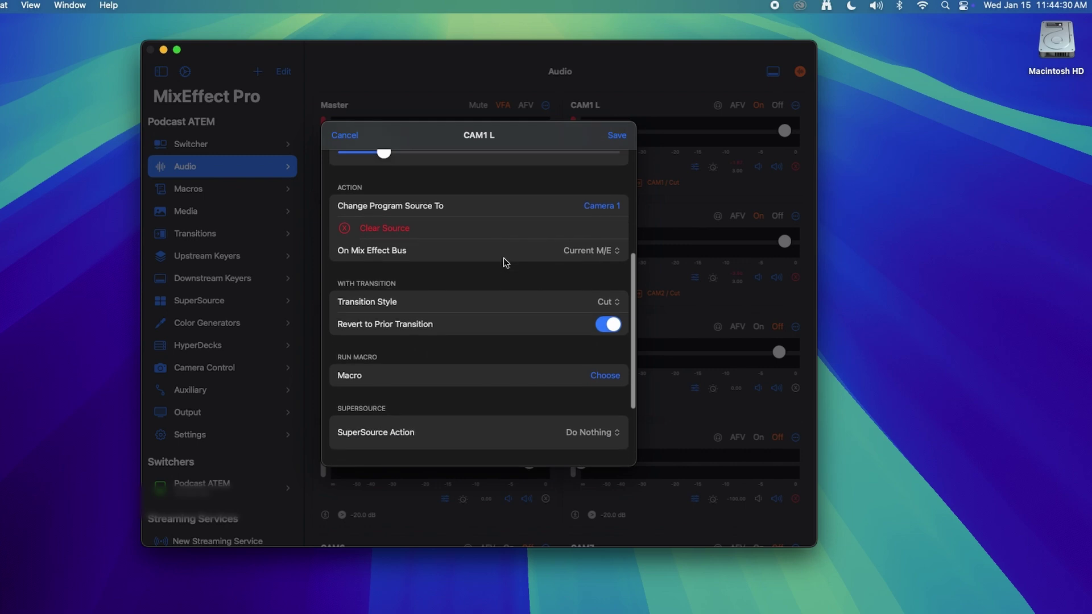
scroll(540, 319, down, 2)
scroll(574, 404, up, 3)
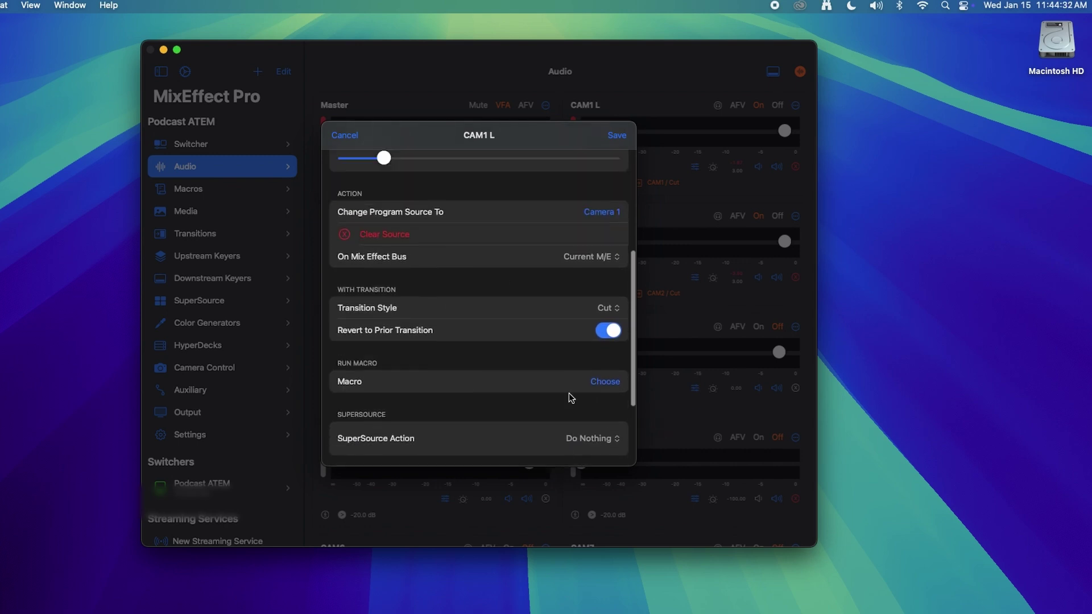
click(616, 143)
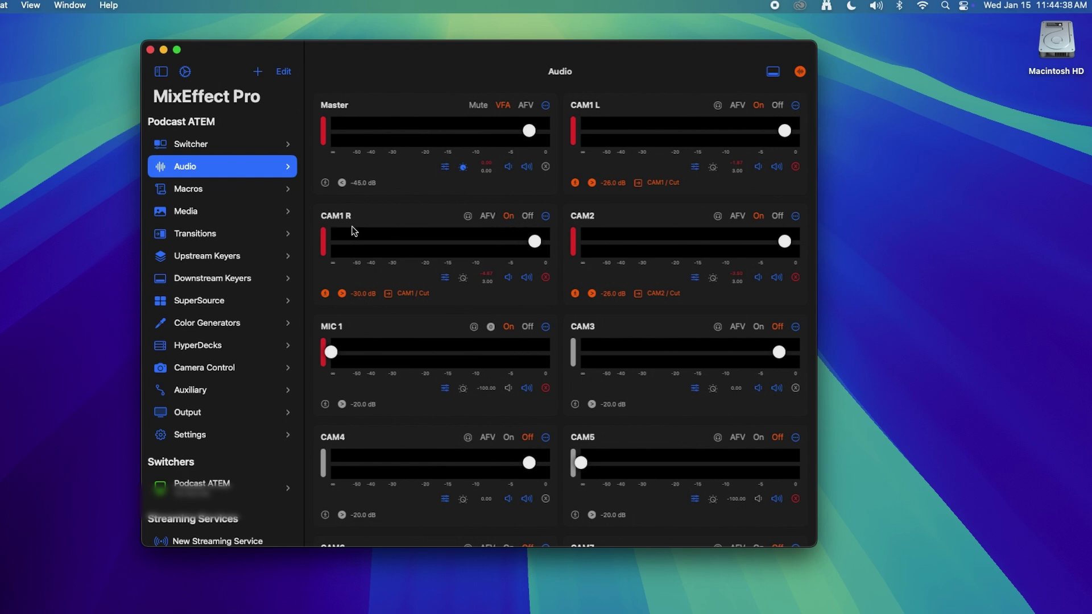
Review CAM1 R's rule (threshold -30 dB, Cut to Camera 1, 1-sec hold) and save it
click(342, 294)
scroll(512, 298, down, 1)
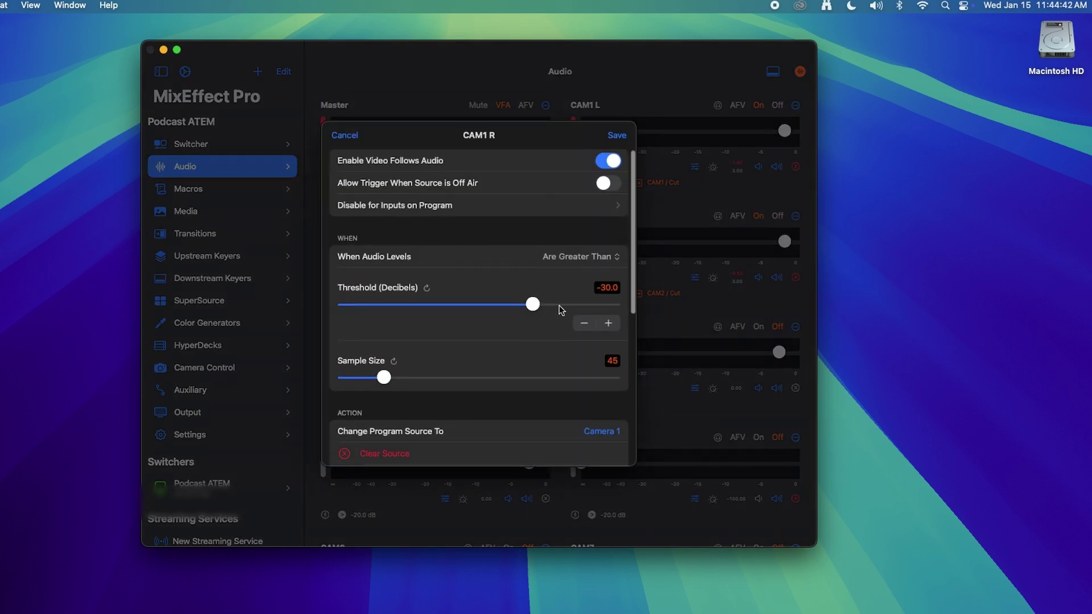
scroll(538, 290, up, 1)
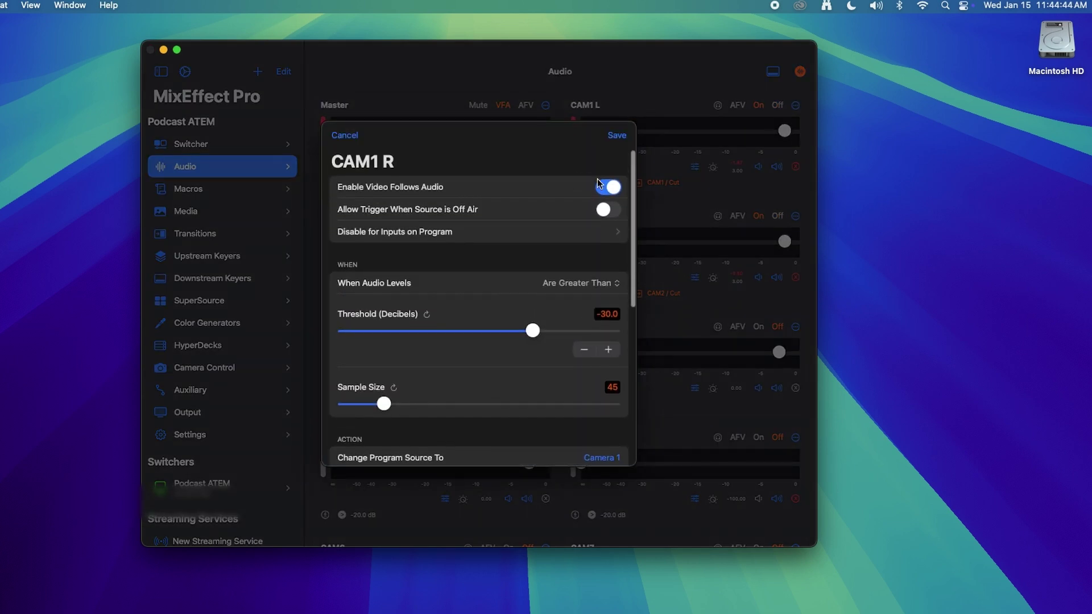
scroll(539, 338, down, 1)
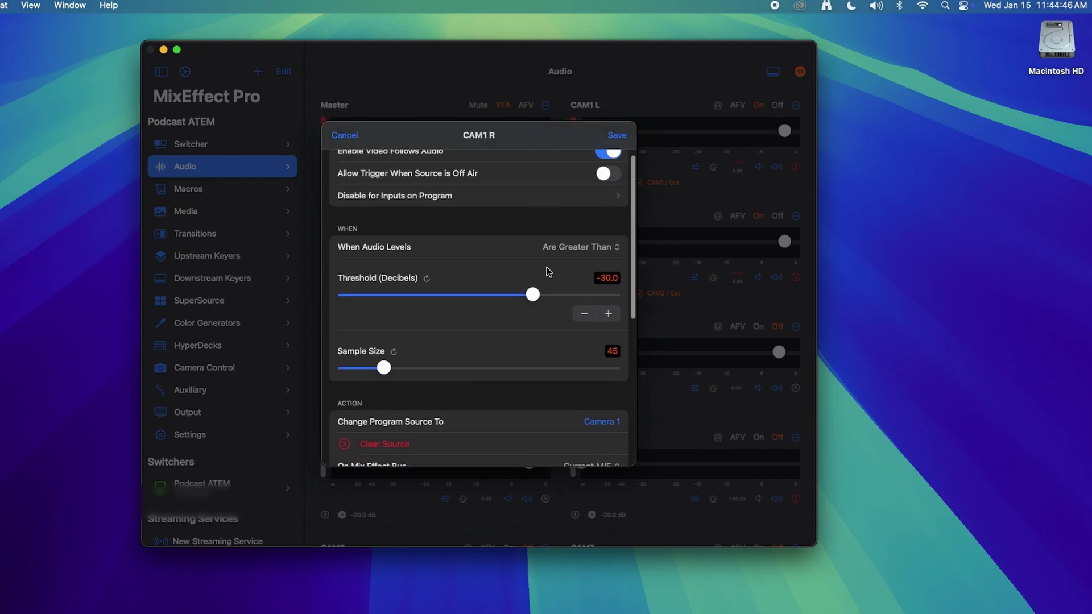
scroll(463, 327, down, 1)
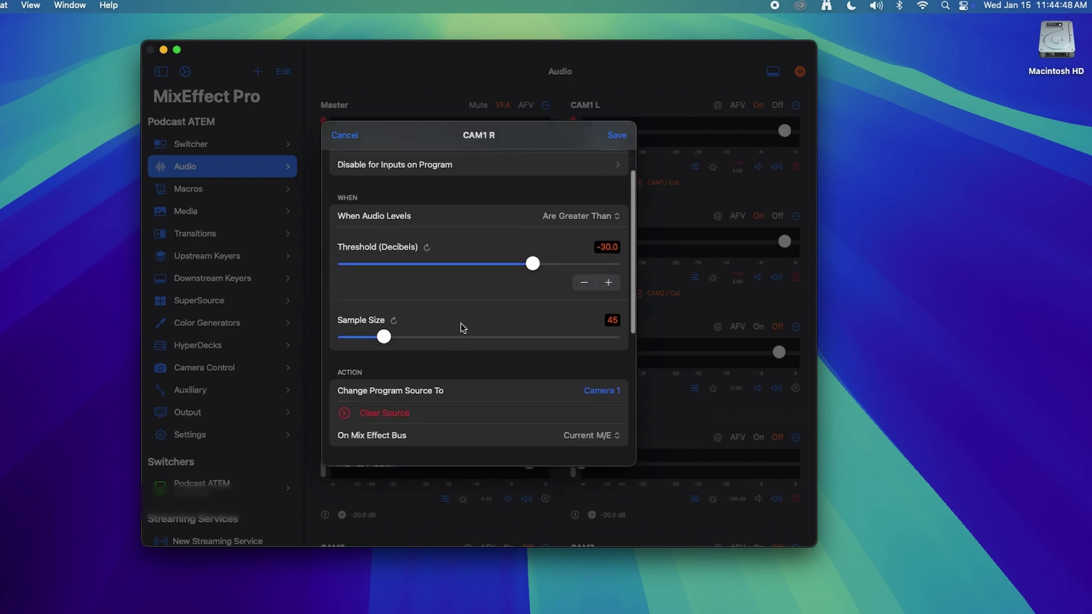
scroll(495, 339, down, 2)
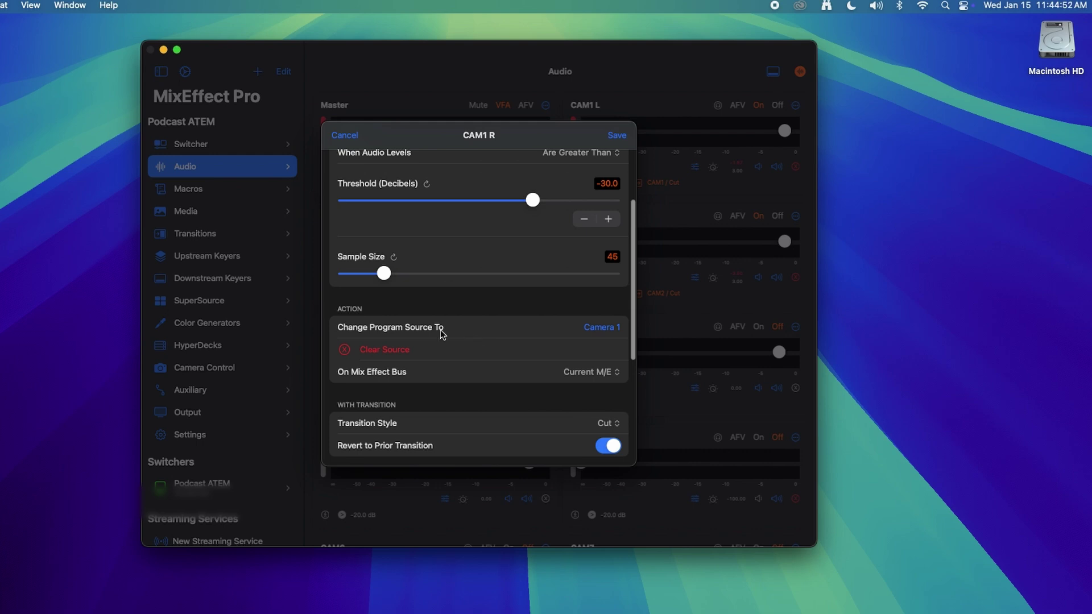
scroll(442, 321, down, 2)
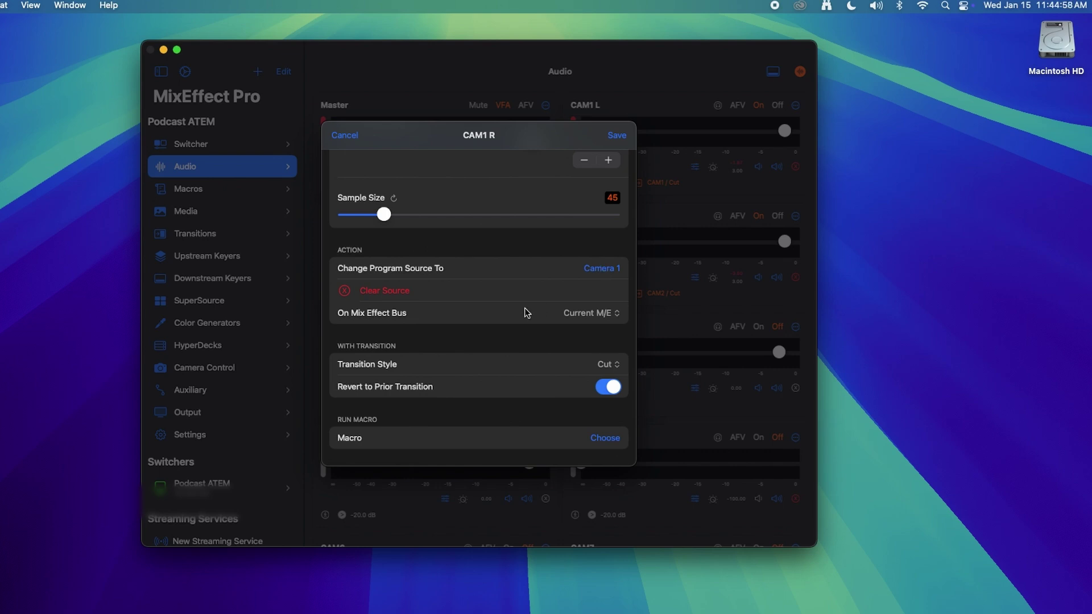
scroll(525, 312, down, 1)
scroll(516, 323, down, 1)
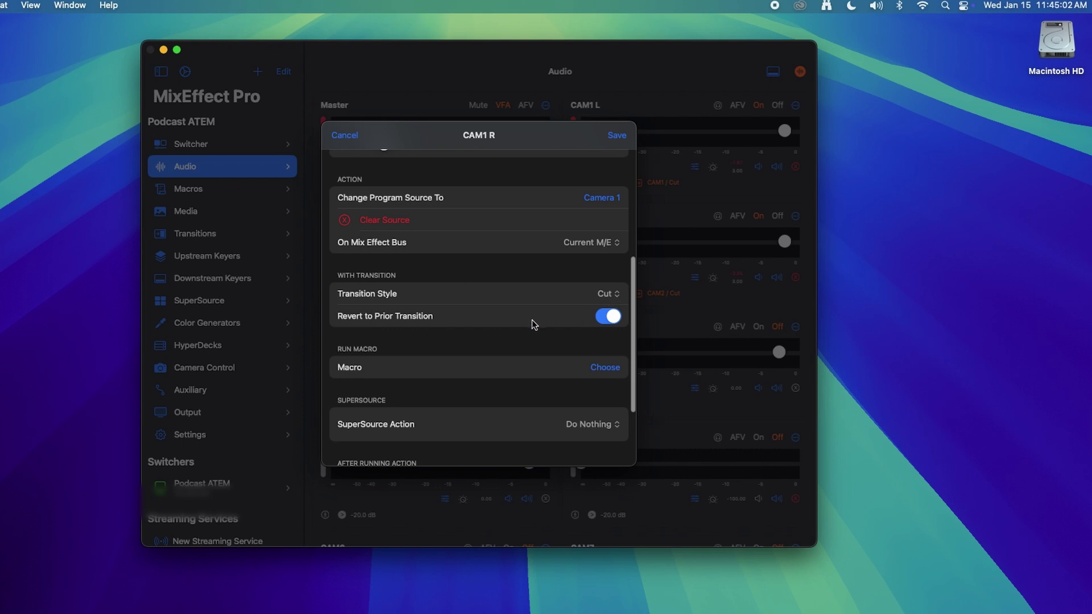
scroll(482, 359, down, 3)
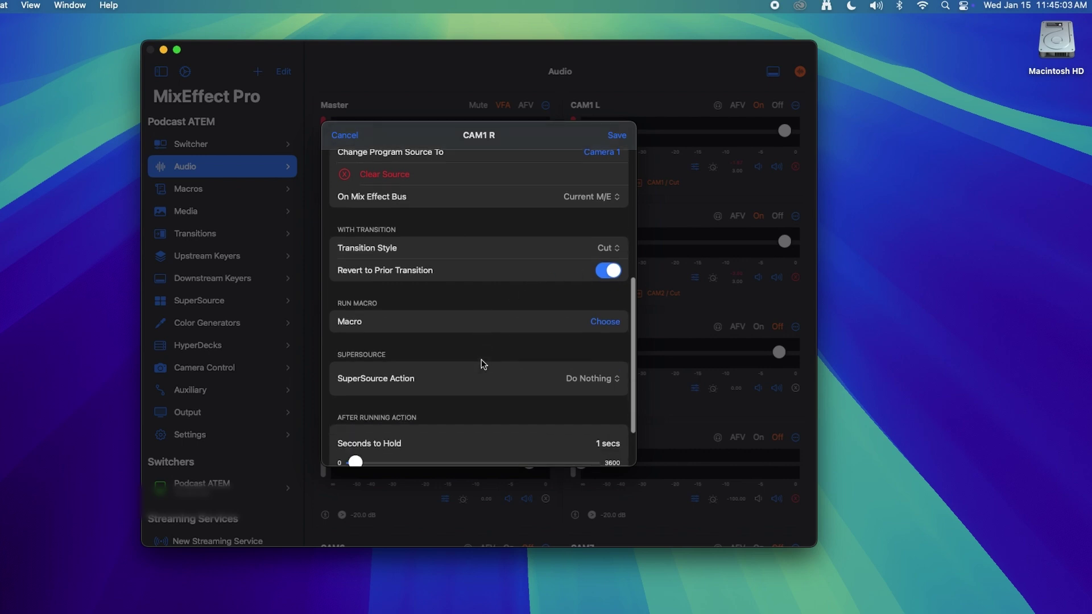
click(617, 136)
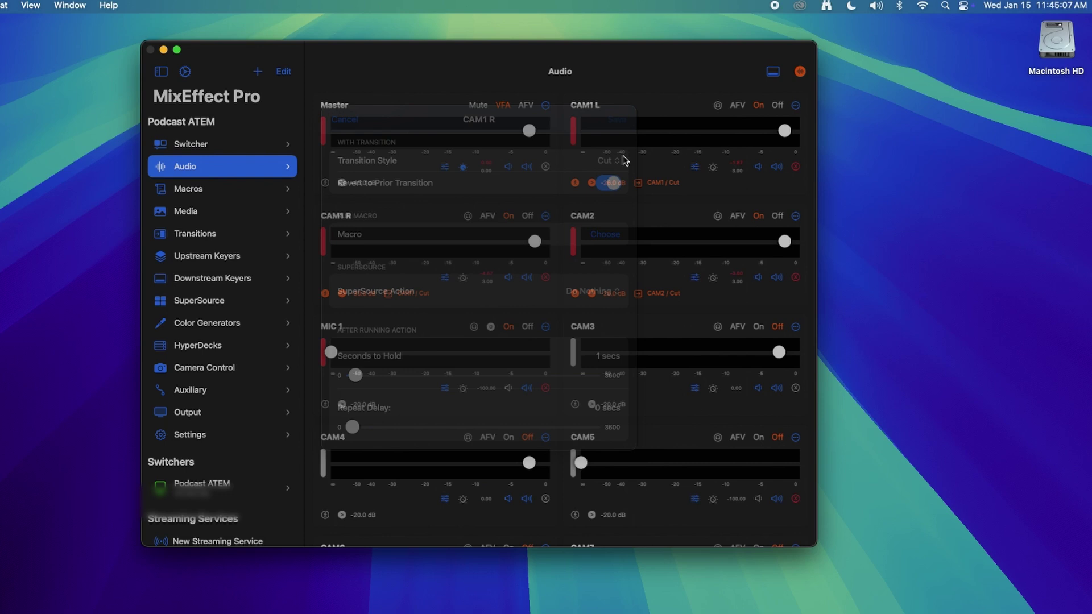
click(590, 297)
scroll(482, 268, down, 6)
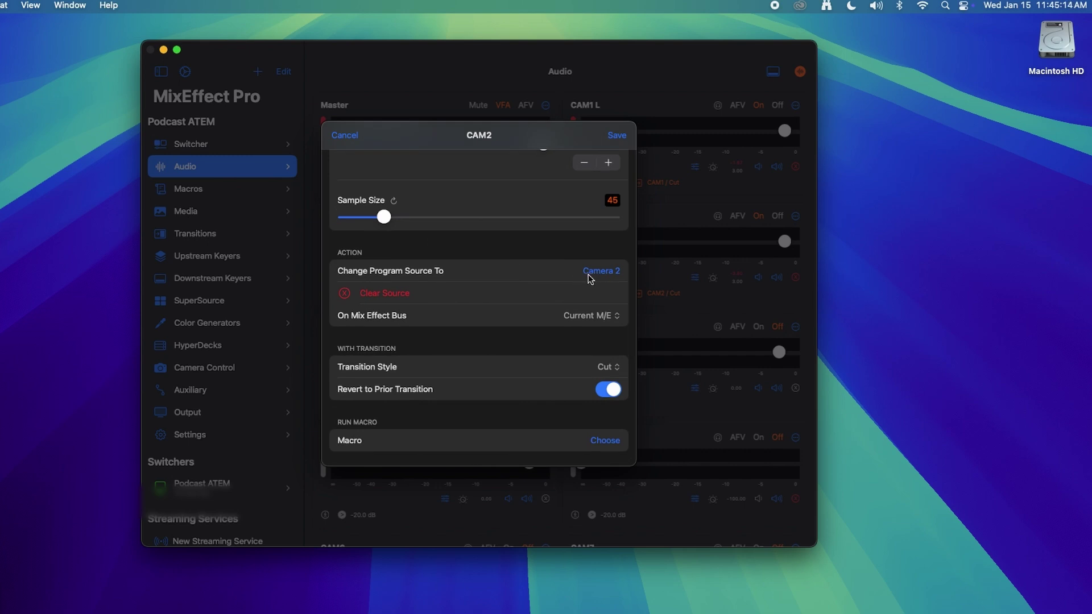
scroll(589, 278, down, 2)
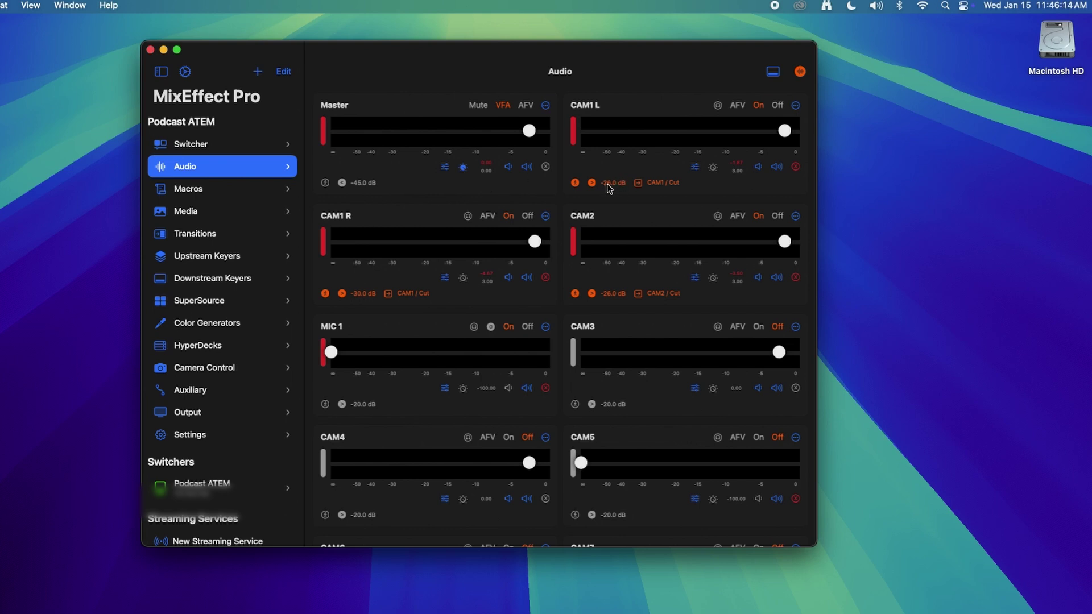
scroll(606, 183, down, 3)
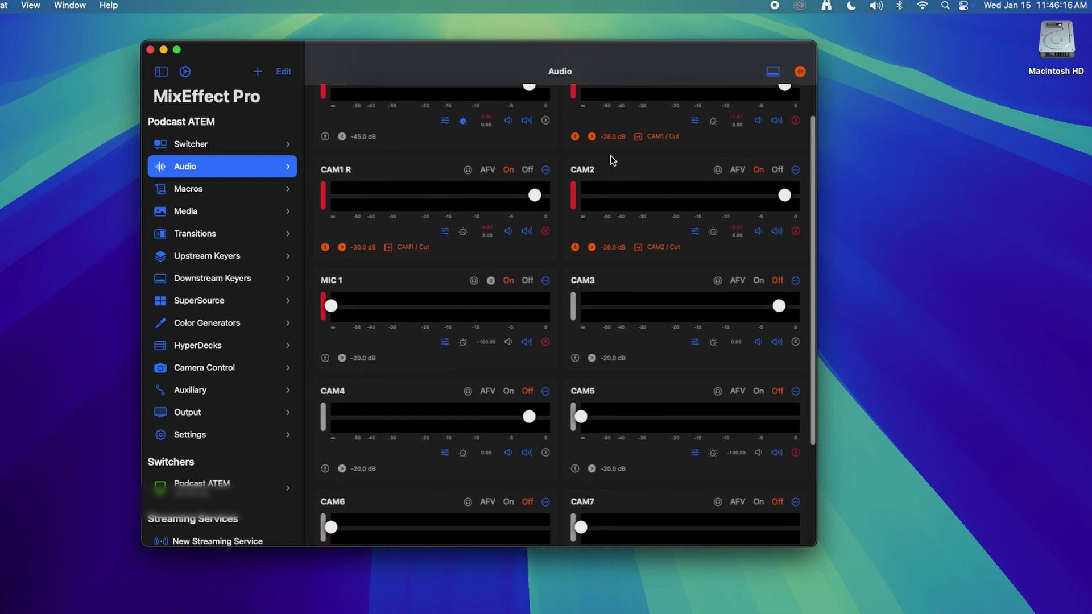
scroll(619, 162, up, 3)
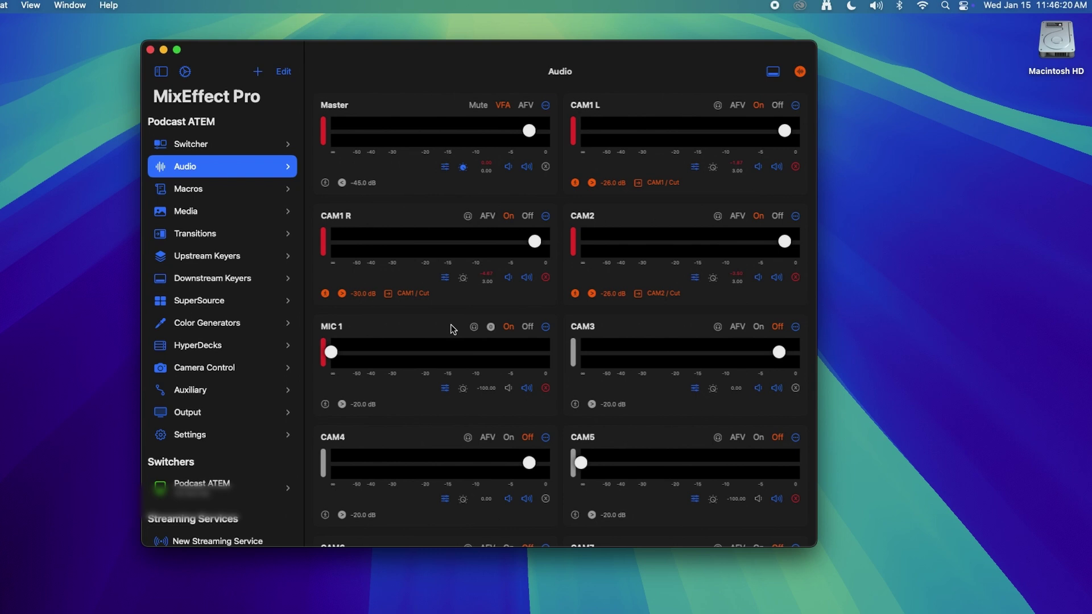
drag(419, 73, 428, 49)
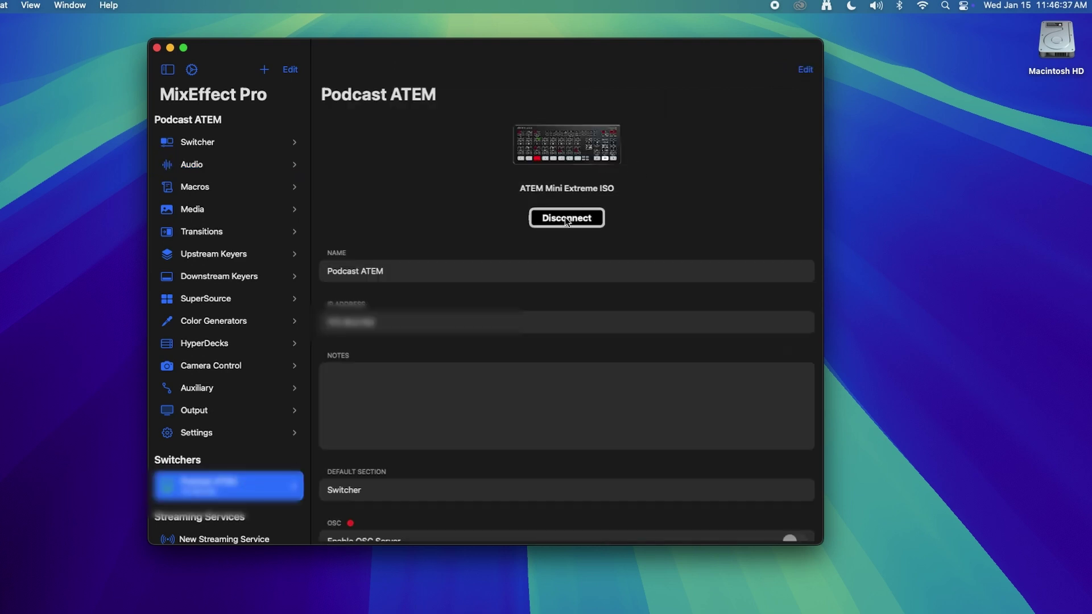
Disconnect and reconnect the Podcast ATEM switcher, then go back to the Audio mixer
click(566, 219)
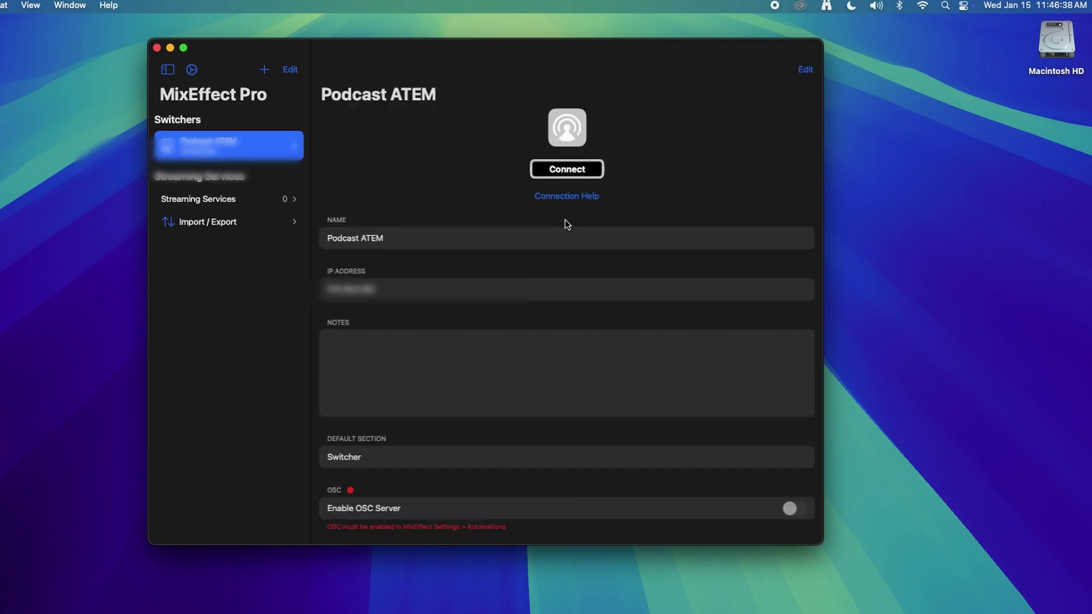
click(539, 169)
click(191, 166)
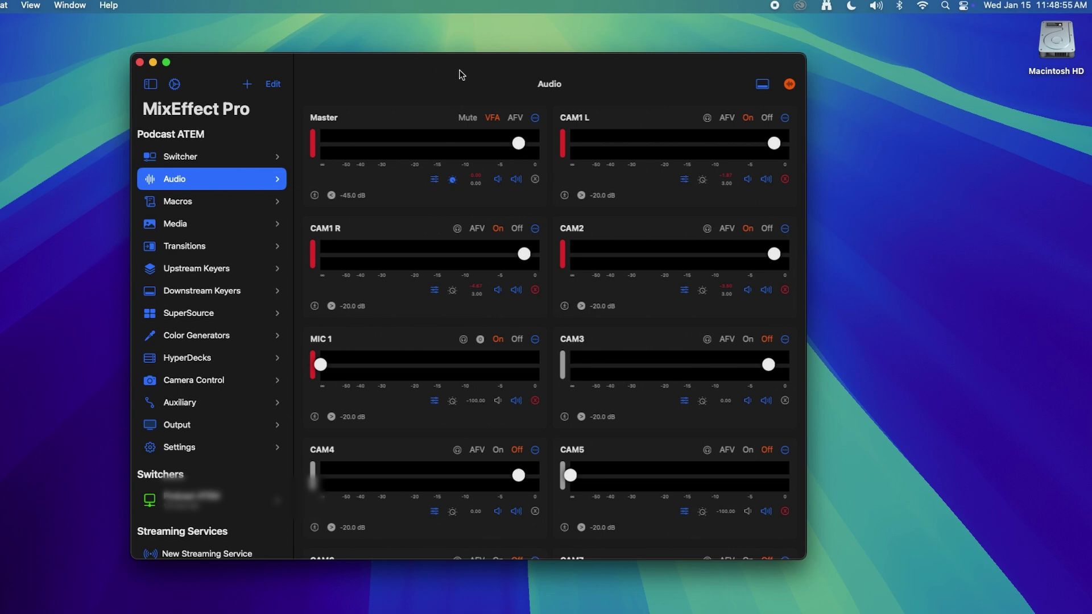
Browse the Macros, Switcher and SuperSource pages, then switch to ATEM Software Control's Audio page
click(188, 207)
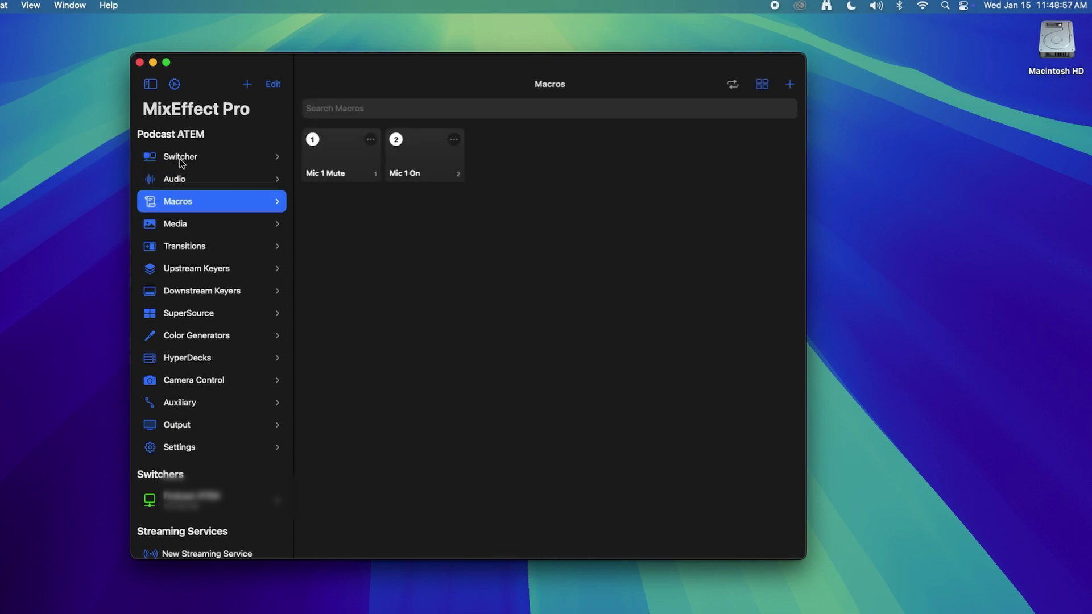
click(182, 162)
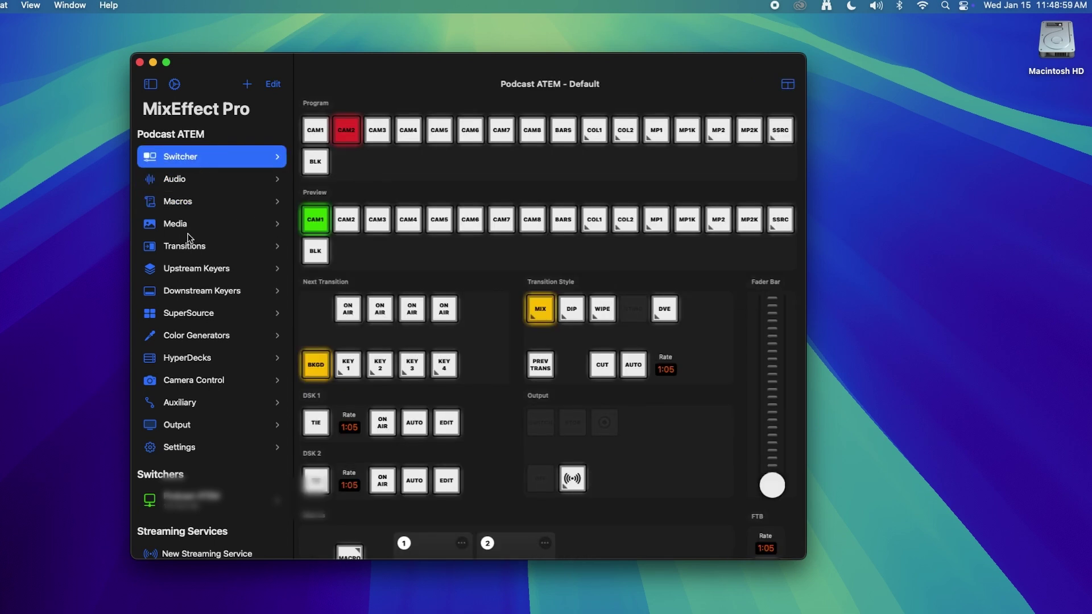
click(183, 312)
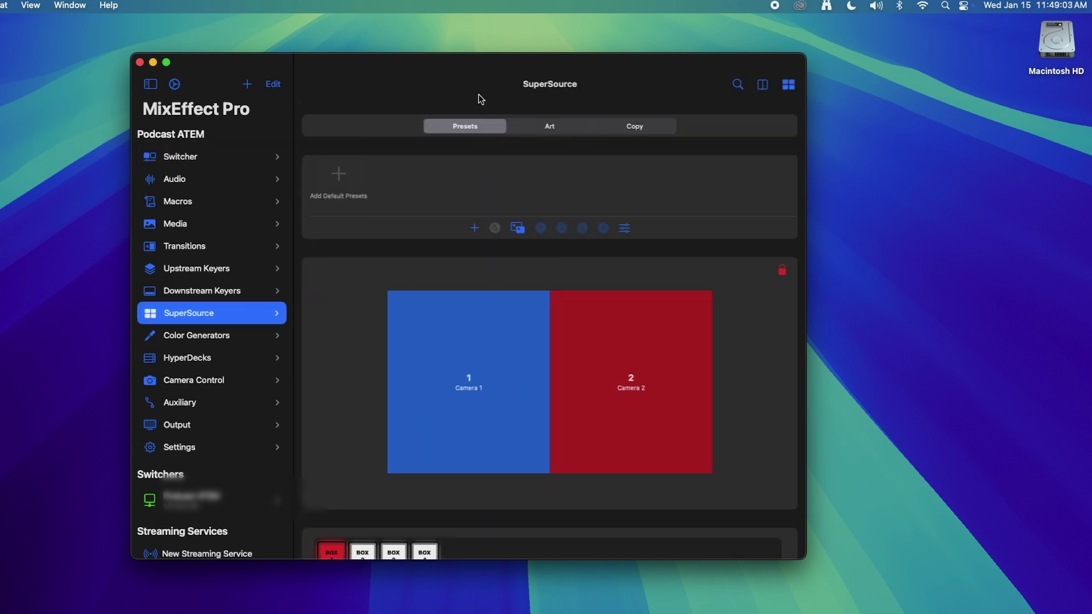
drag(478, 98, 476, 88)
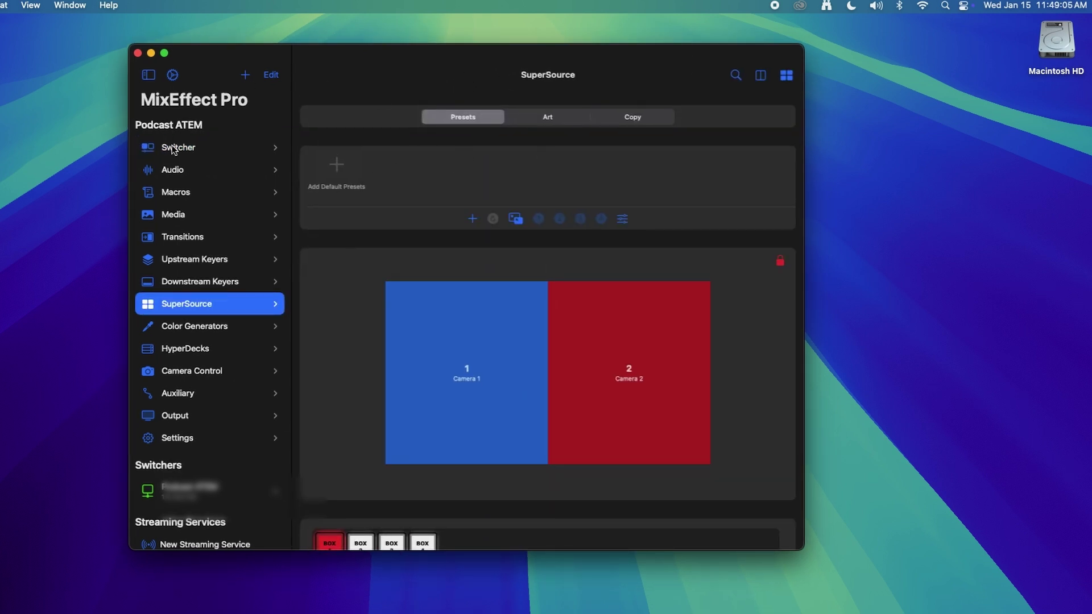
key(super+1)
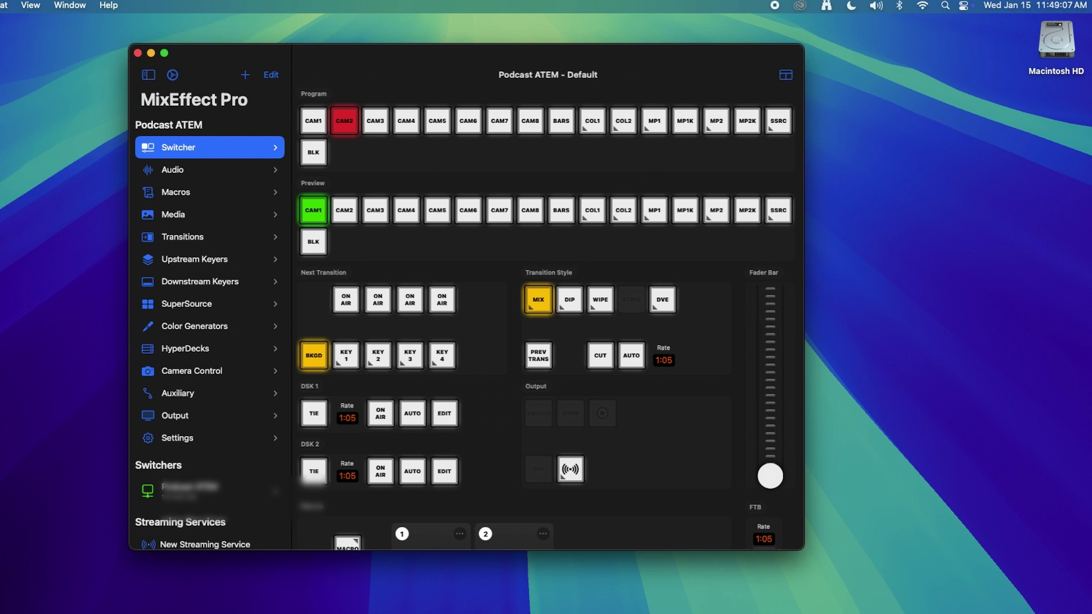
key(super+Tab)
Reposition the ATEM Software Control window and bring MixEffect Pro back in front
drag(387, 105, 379, 83)
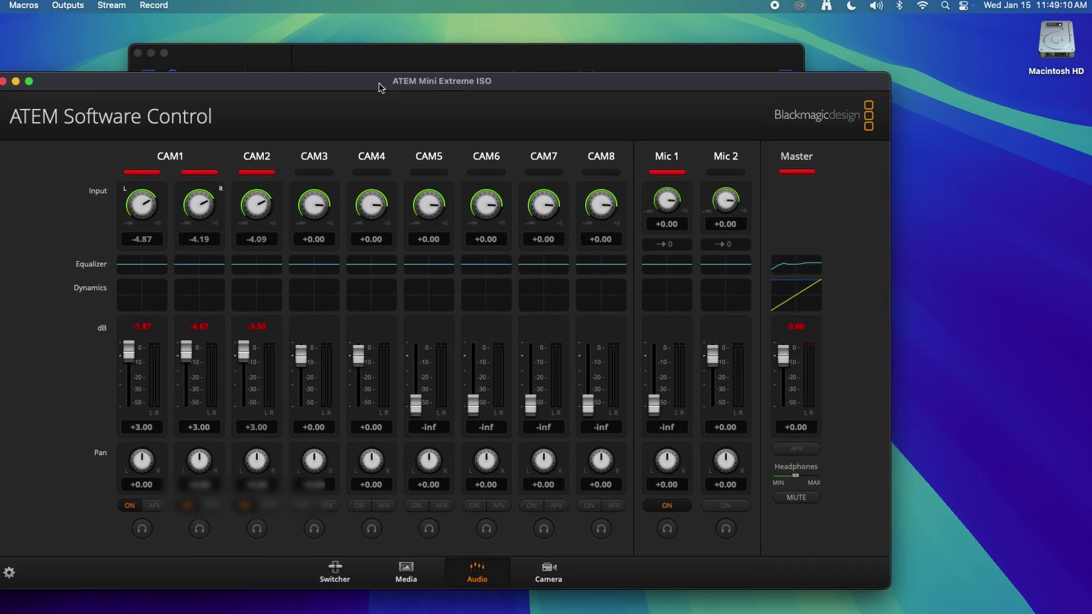
drag(379, 83, 383, 97)
click(465, 59)
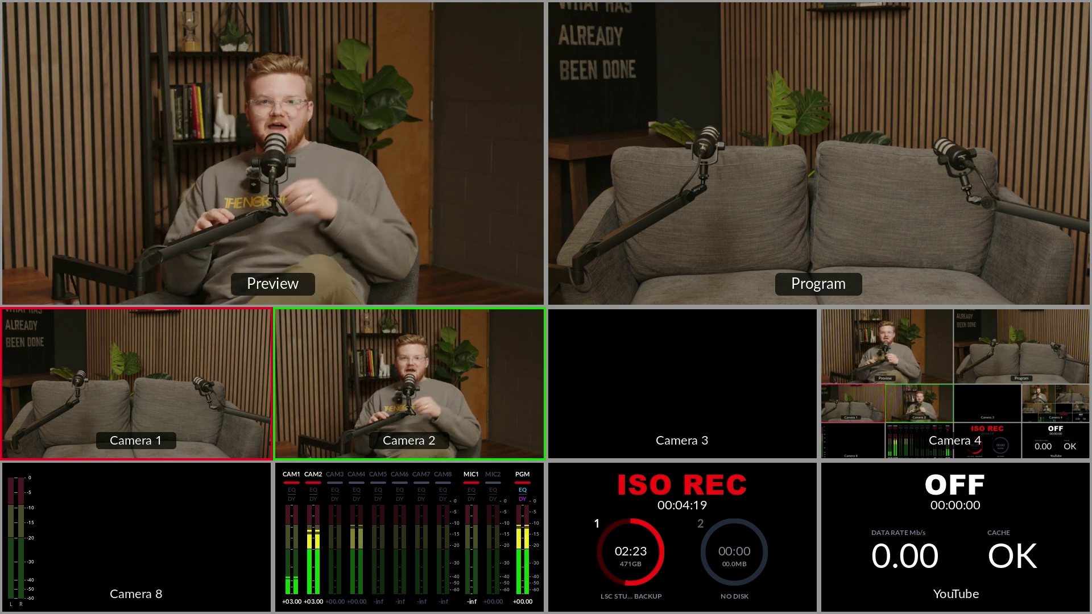
Cut Program to Camera 2 with the spacebar, leaving Camera 1 on Preview
key(space)
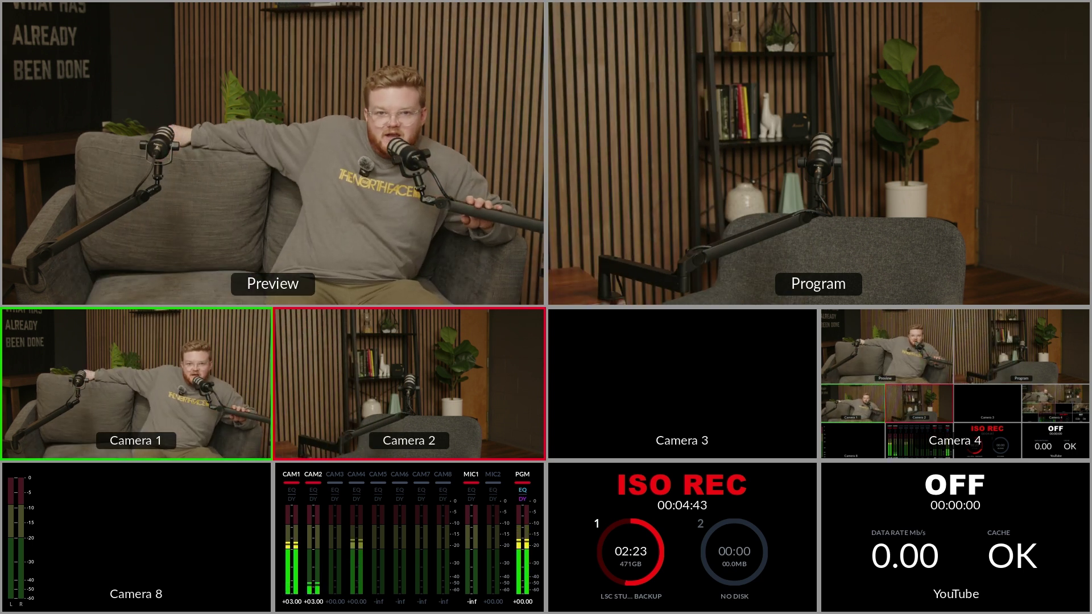
Cut Program back to Camera 1's couch host, leaving Camera 2's empty chair in Preview
key(space)
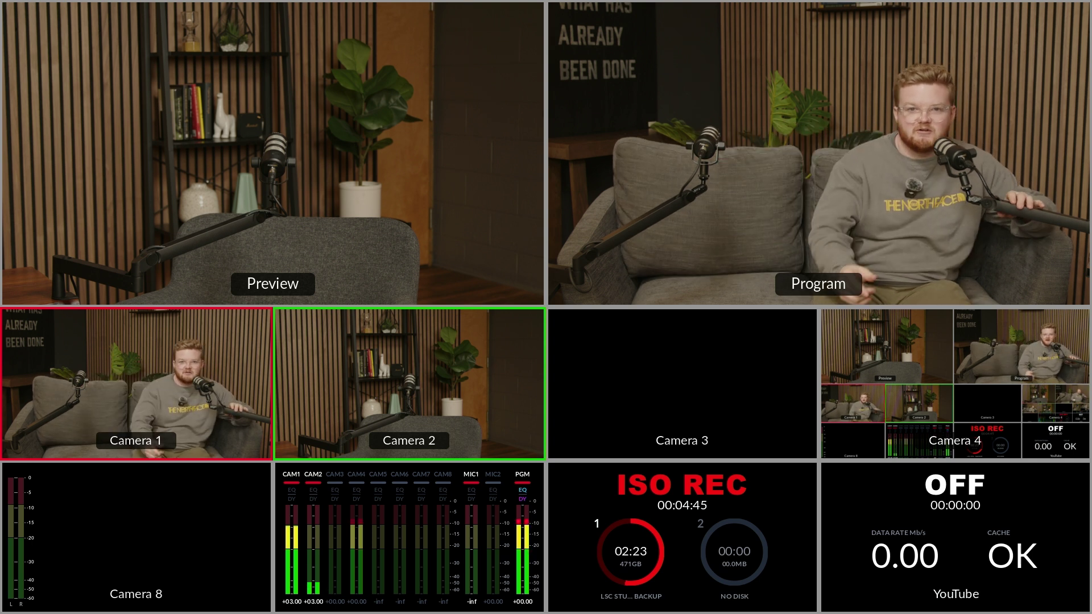